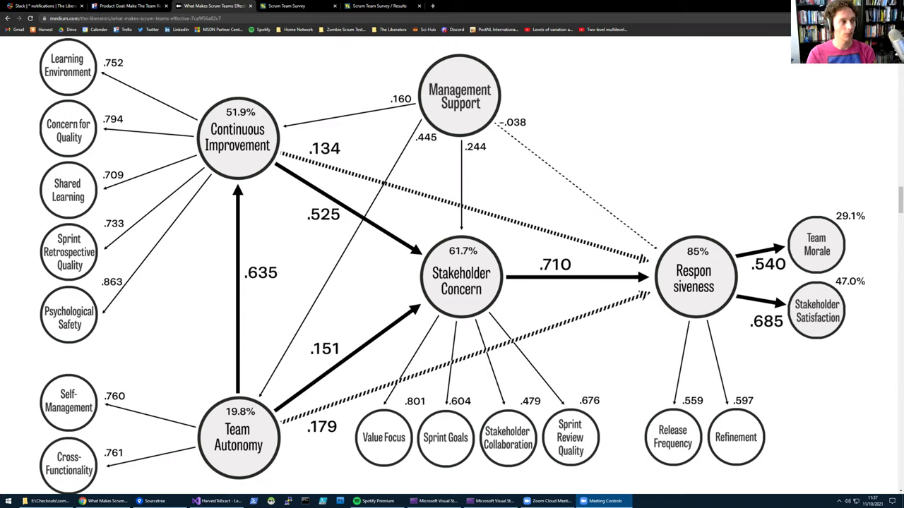
# - Switch from the Medium article to the Scrum Team Survey home page tab
pyautogui.hotkey('ctrl', 'Tab')
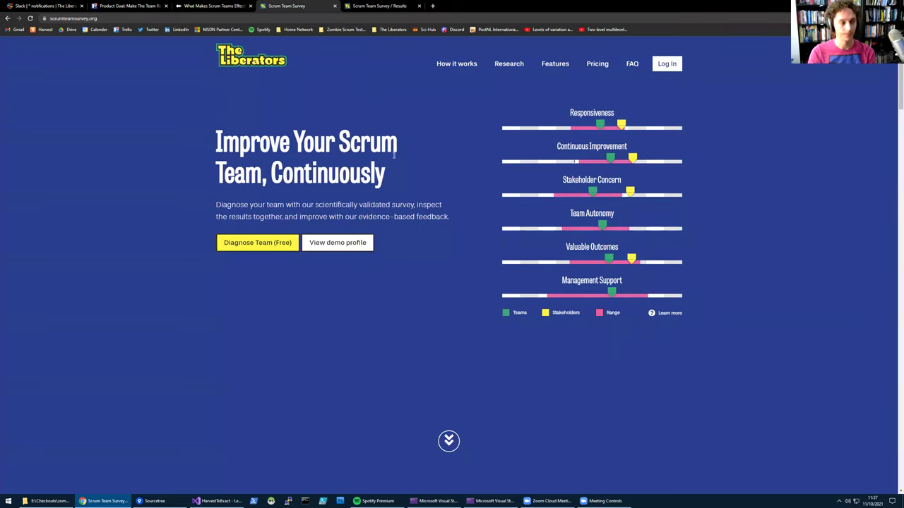
# - Start the free 'Diagnose Team' survey from the landing page
pyautogui.click(251, 244)
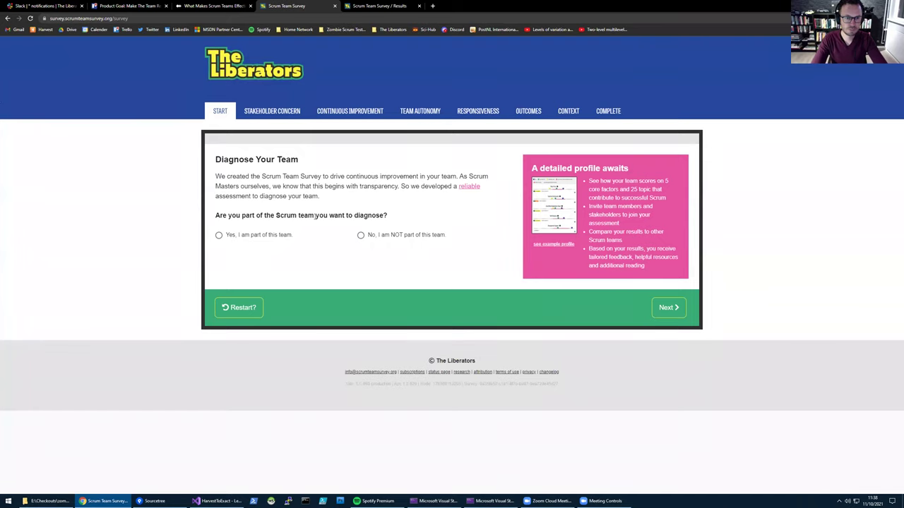
# - In Team Autonomy, rate the conflict and Sprint Goal statements 4, 5, 5, 6 and 6
pyautogui.click(290, 113)
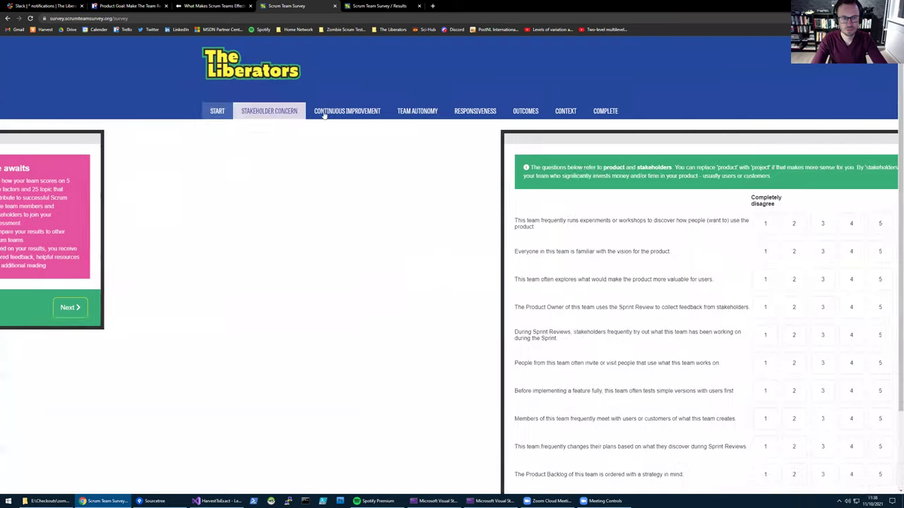
pyautogui.scroll(-1, 334, 138)
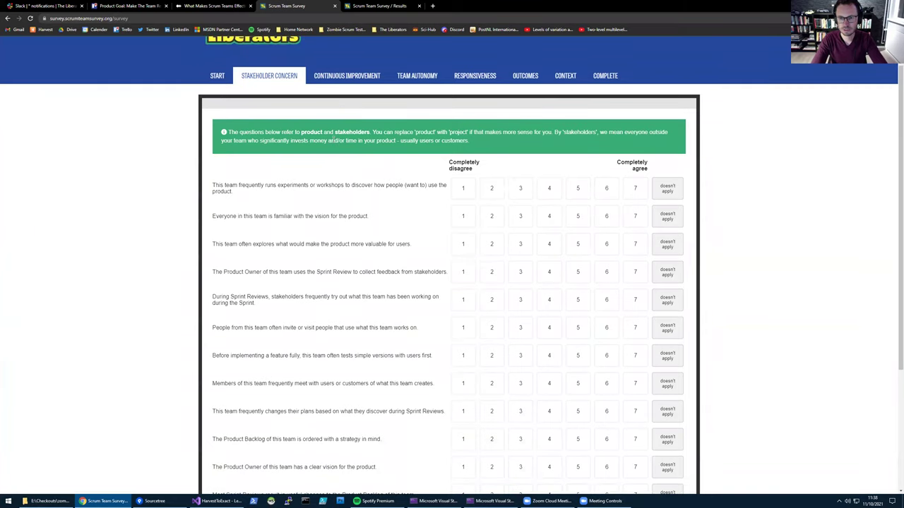
pyautogui.scroll(1, 333, 138)
pyautogui.click(347, 111)
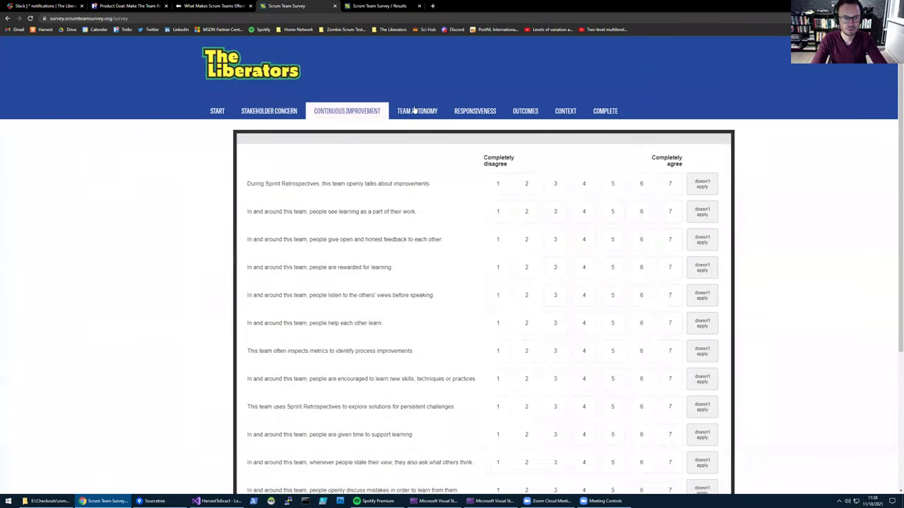
pyautogui.click(414, 111)
pyautogui.click(545, 188)
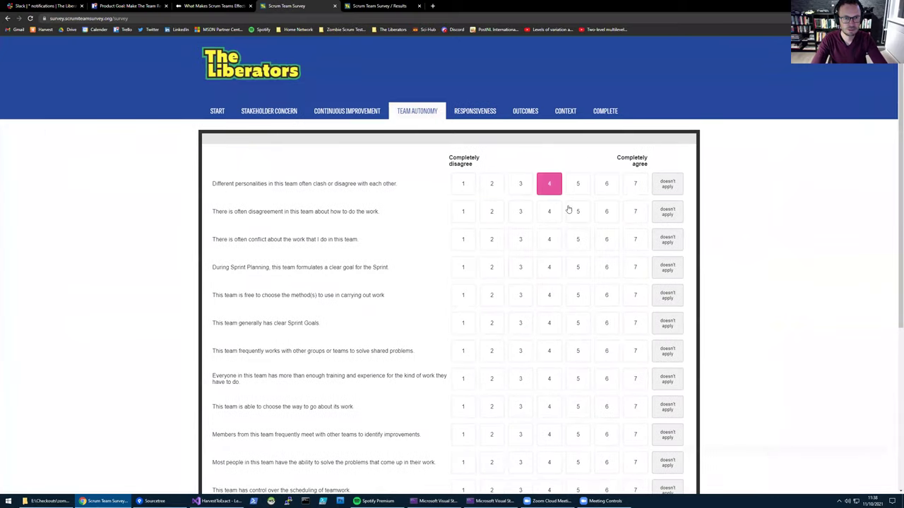
pyautogui.click(577, 212)
pyautogui.click(578, 267)
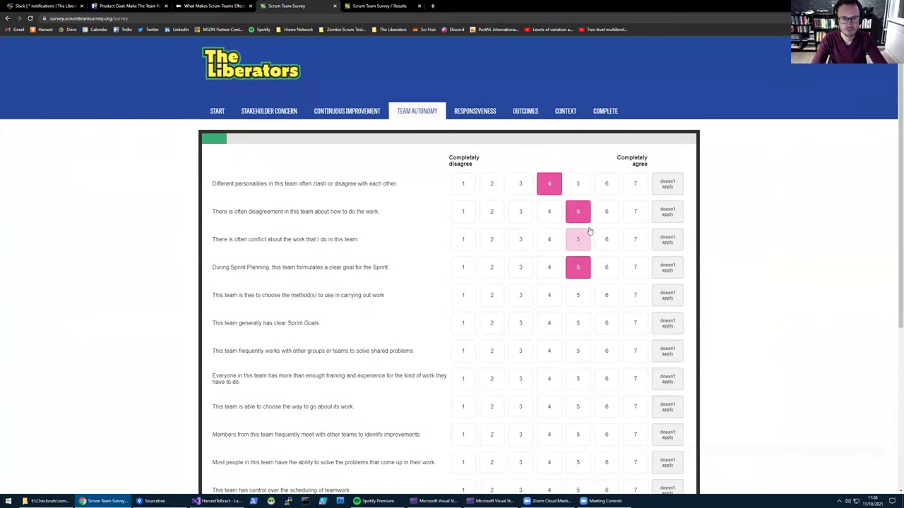
pyautogui.click(605, 242)
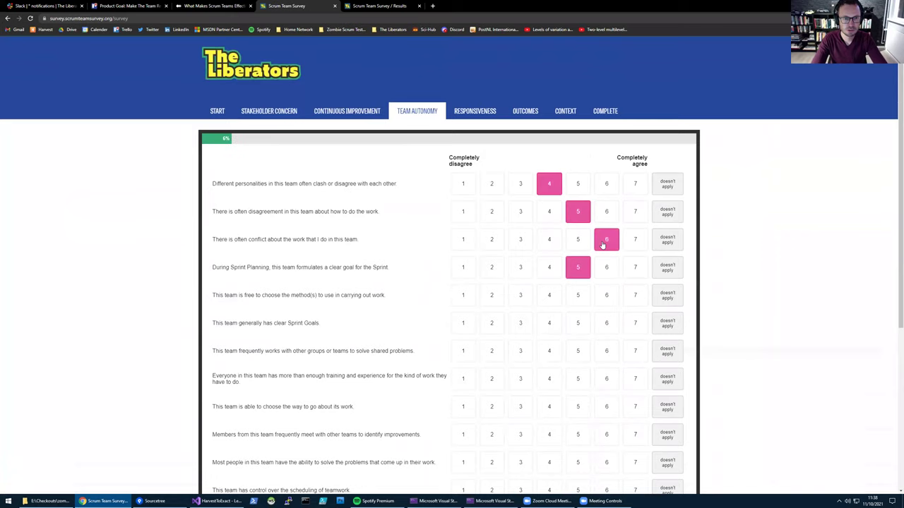
pyautogui.click(597, 326)
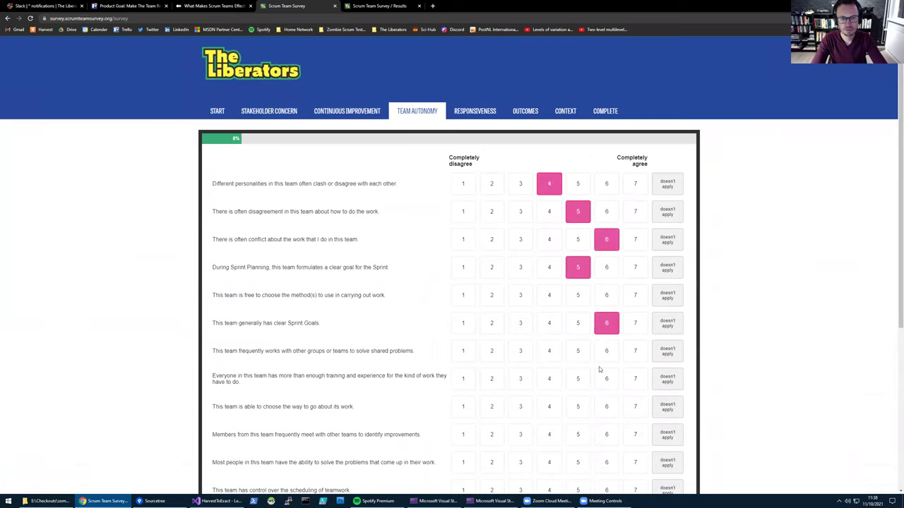
pyautogui.scroll(-2, 589, 339)
pyautogui.scroll(2, 544, 188)
# - Pass through Responsiveness and Outcomes, rate management's understanding of Scrum 4 in Context, and continue
pyautogui.click(495, 117)
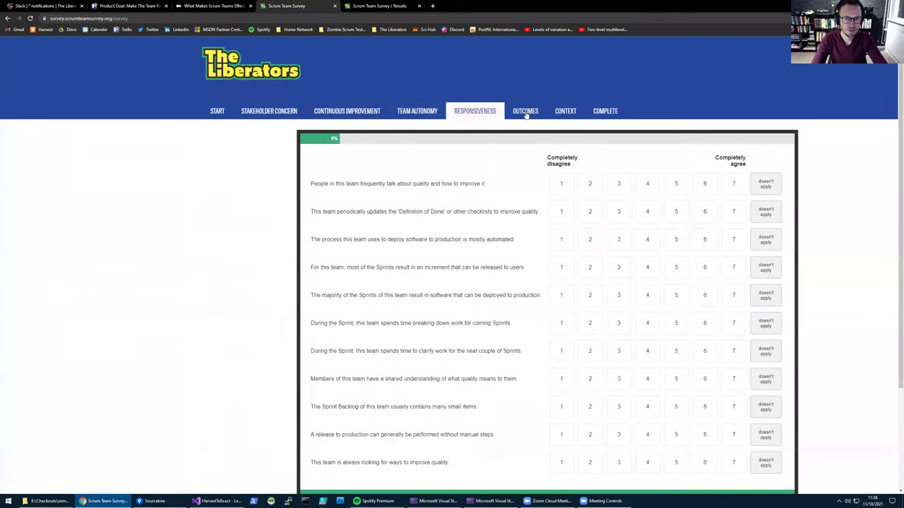
pyautogui.click(526, 113)
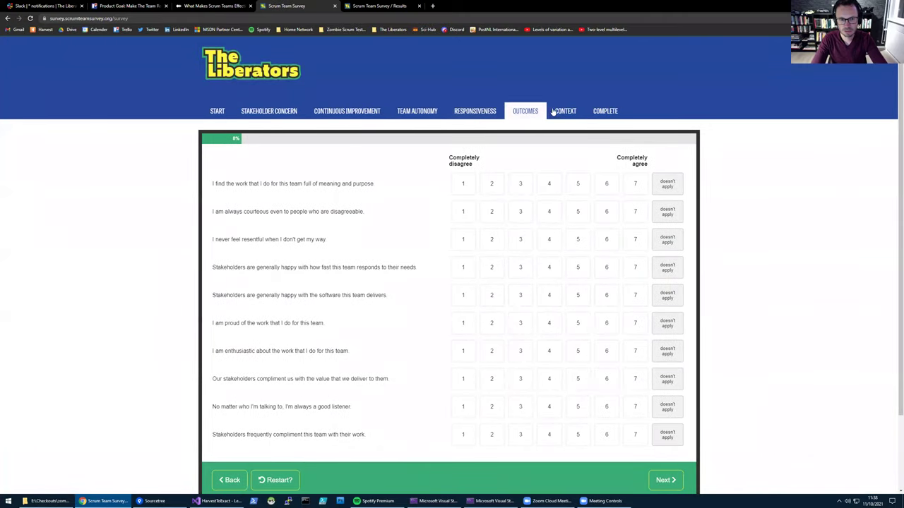
pyautogui.click(562, 113)
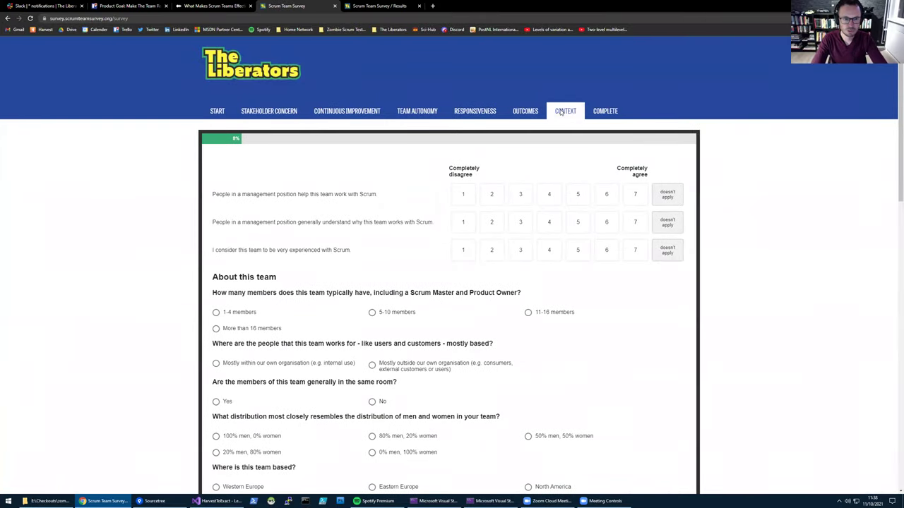
pyautogui.scroll(-2, 571, 149)
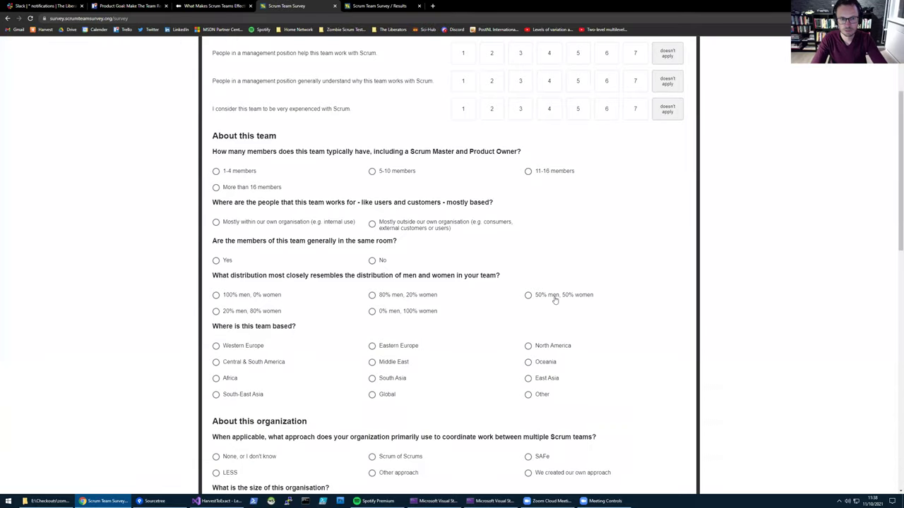
pyautogui.scroll(2, 547, 226)
pyautogui.click(556, 195)
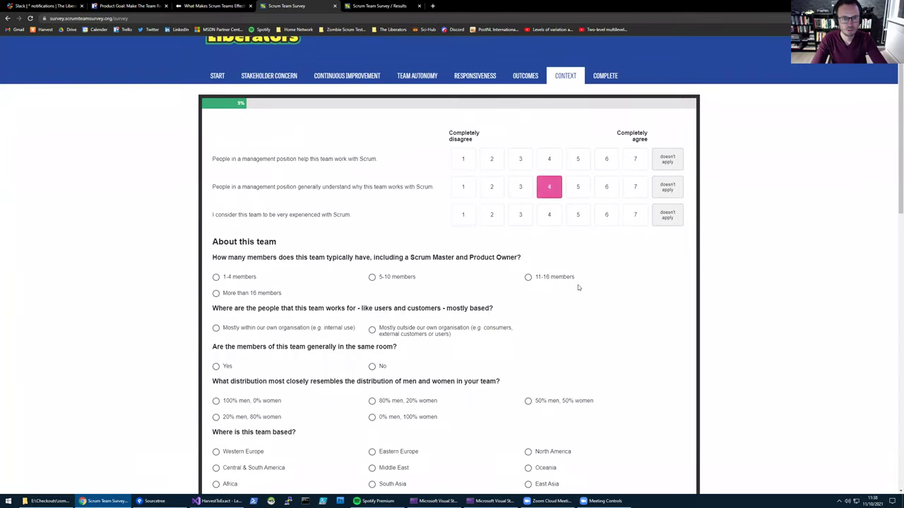
pyautogui.scroll(-5, 574, 286)
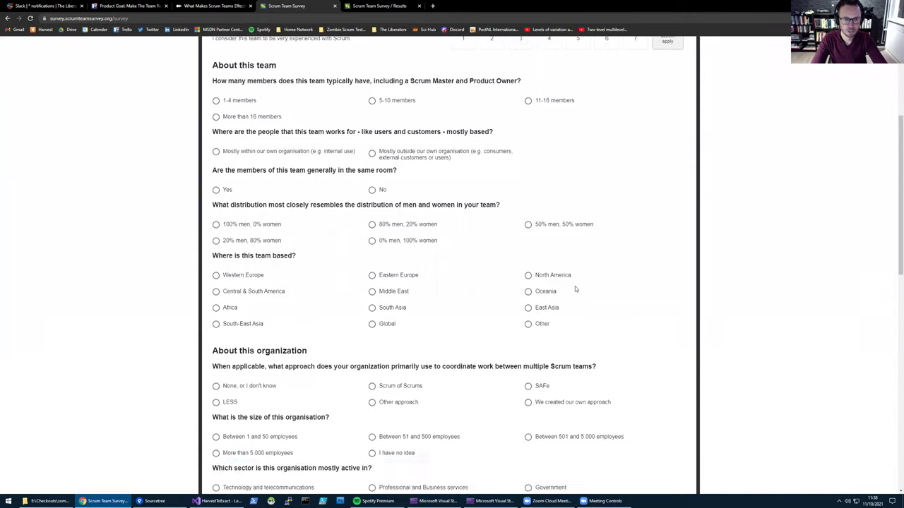
pyautogui.scroll(-6, 575, 285)
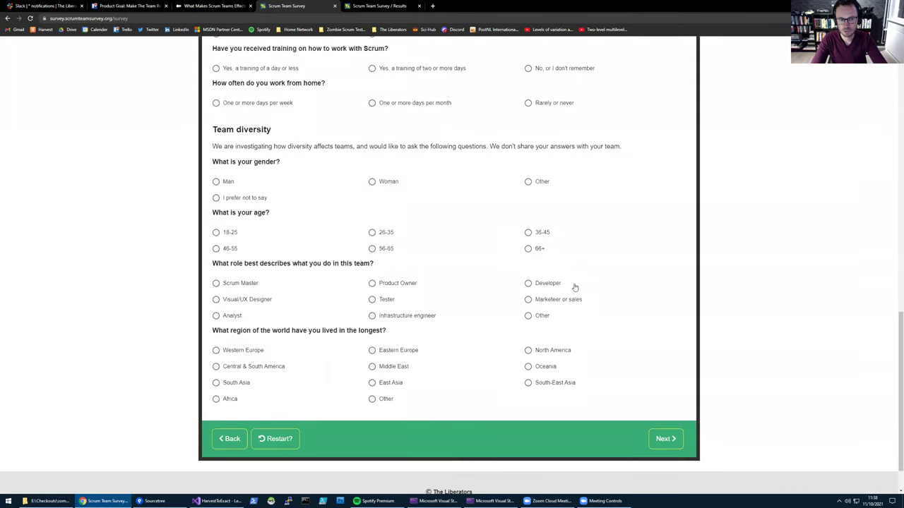
pyautogui.click(664, 449)
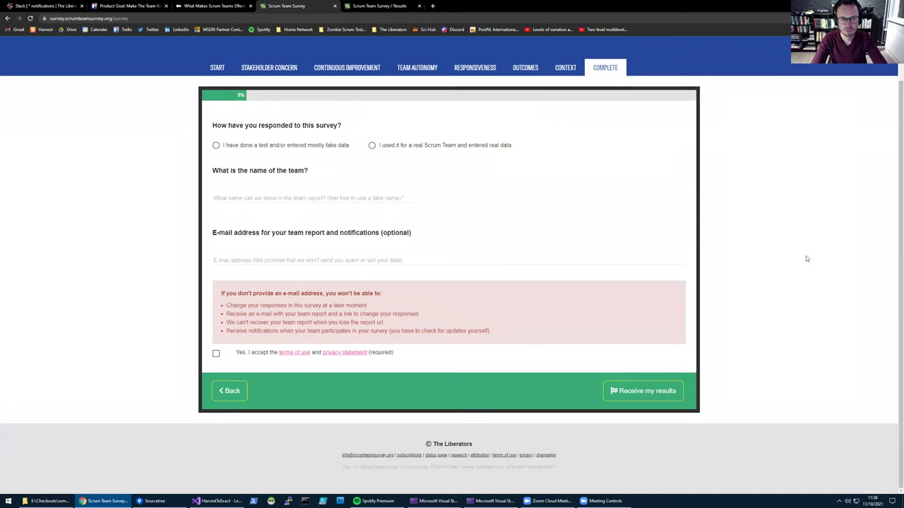
# - Mark the survey as used for a real Scrum Team and visit the team name and e-mail fields
pyautogui.click(372, 145)
pyautogui.click(343, 198)
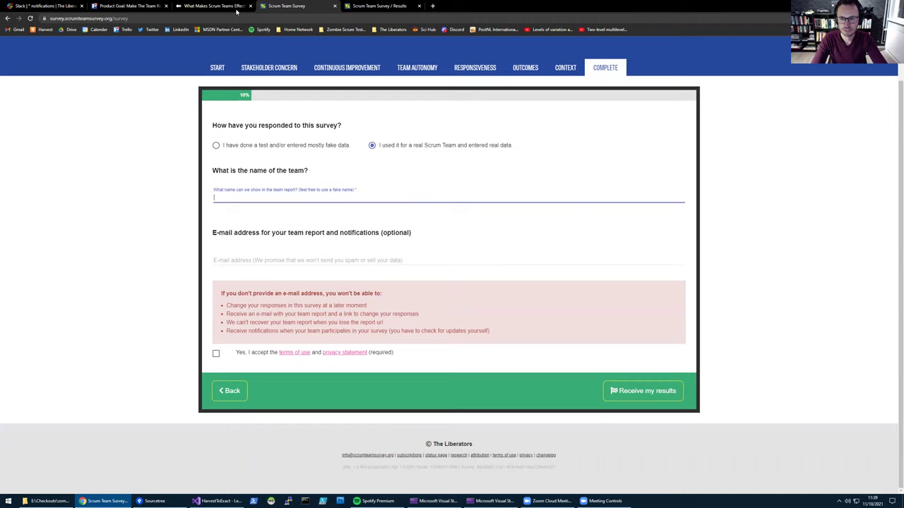
pyautogui.click(250, 259)
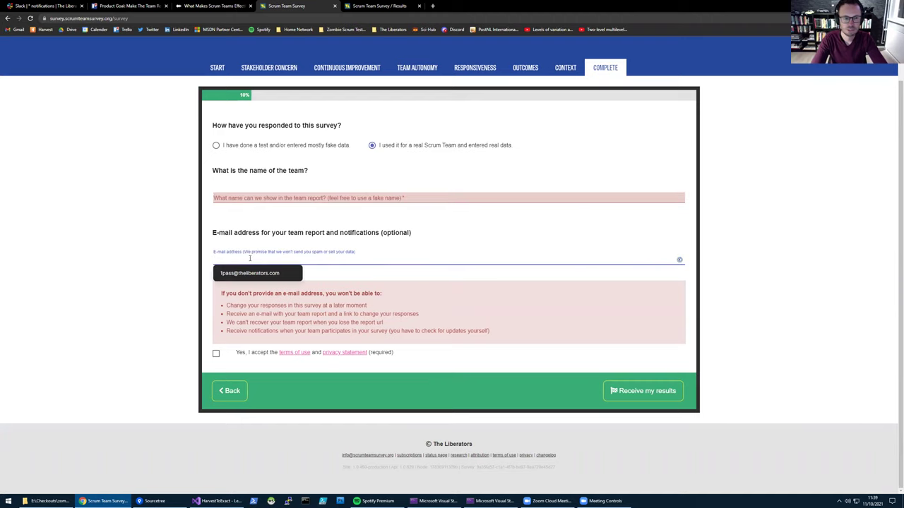
pyautogui.click(125, 264)
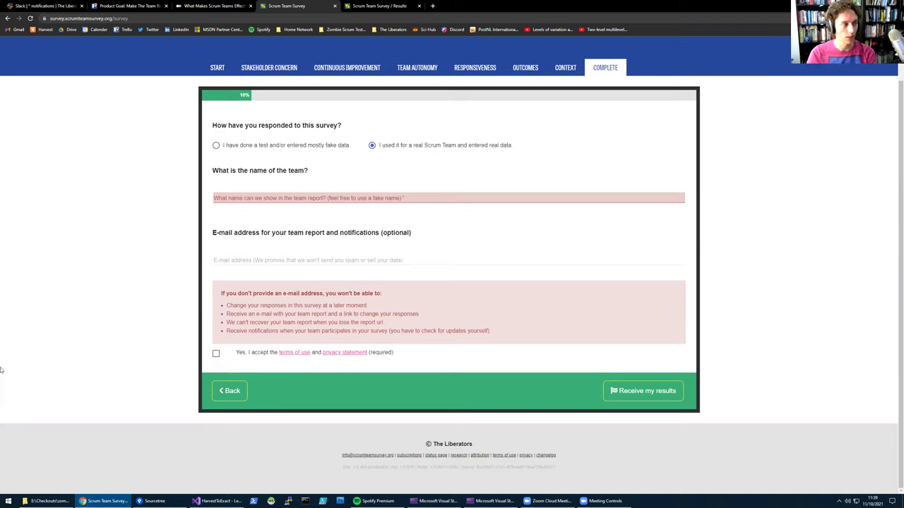
pyautogui.click(319, 198)
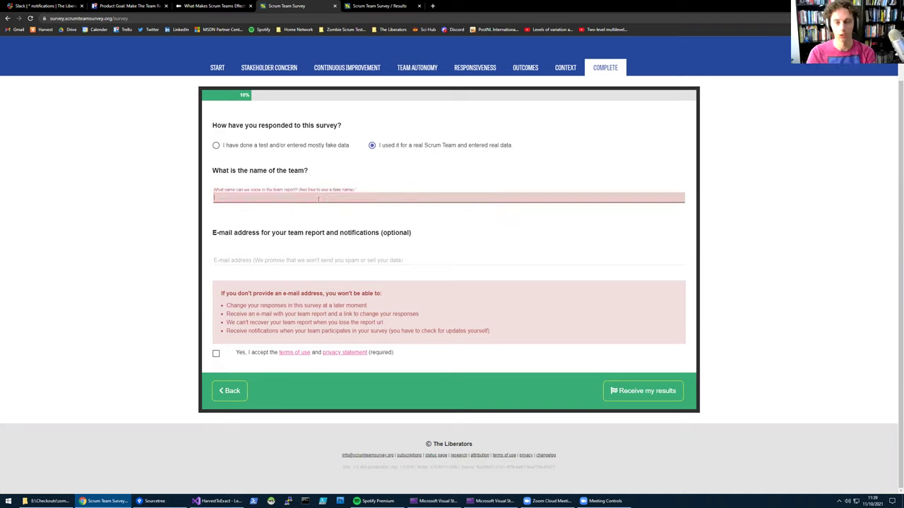
# - Switch to the Results tab showing the demo team's Personal Report
pyautogui.click(221, 6)
pyautogui.click(286, 5)
pyautogui.click(379, 5)
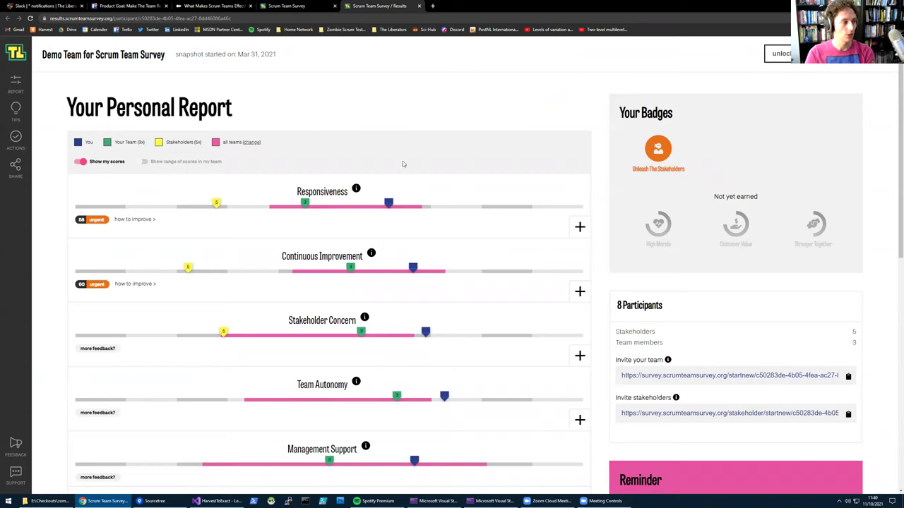
pyautogui.scroll(-1, 351, 175)
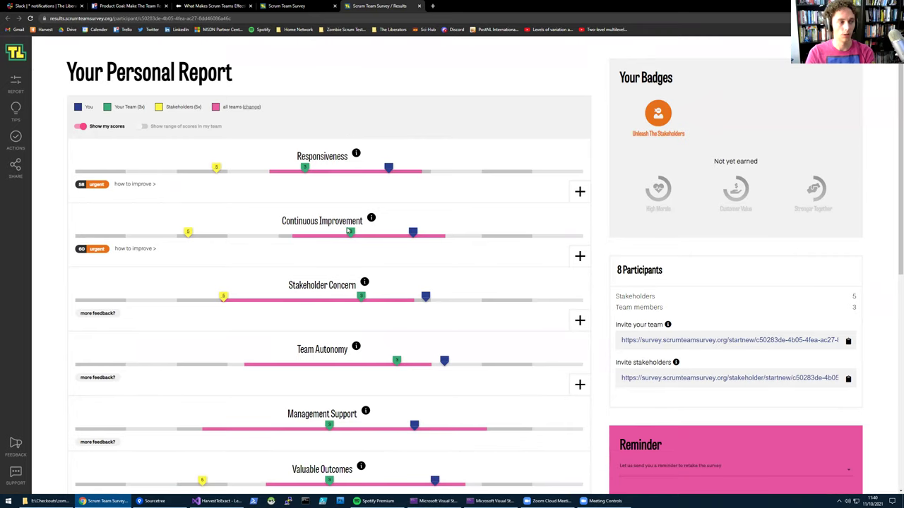
pyautogui.click(223, 6)
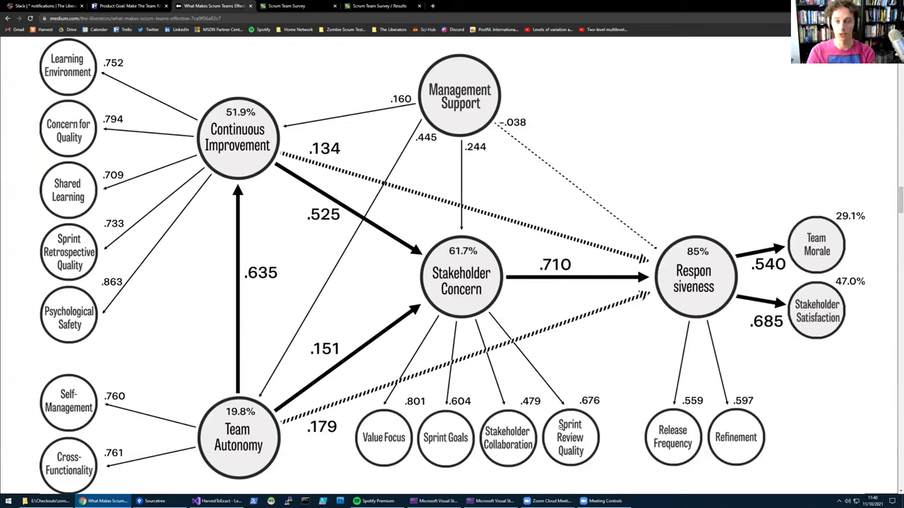
pyautogui.click(374, 6)
pyautogui.scroll(-1, 449, 152)
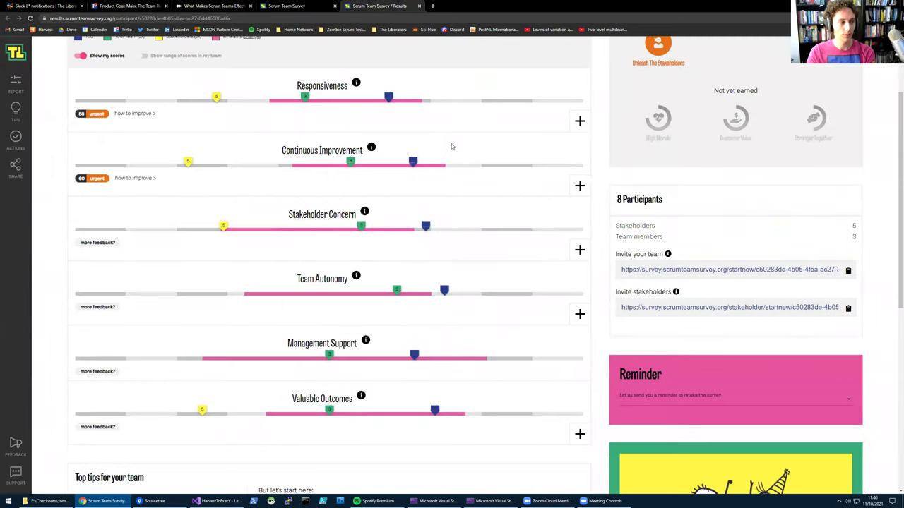
pyautogui.scroll(1, 504, 186)
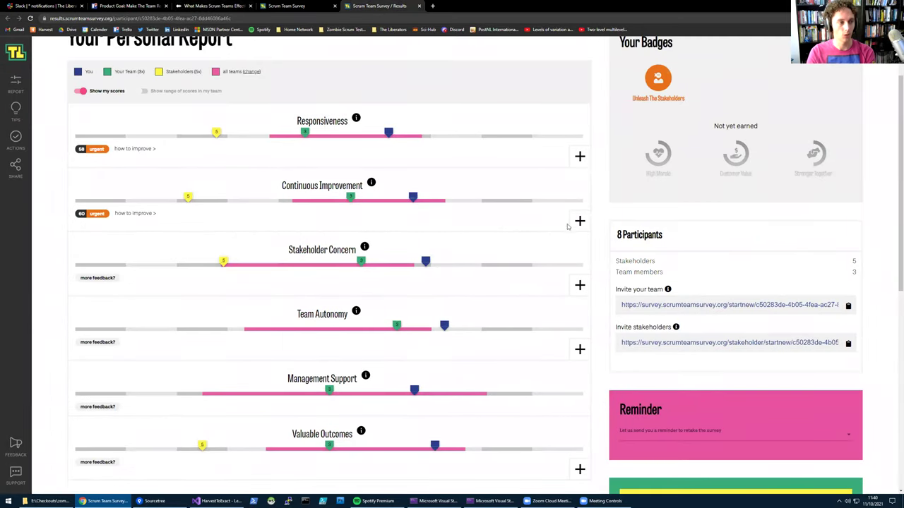
pyautogui.click(578, 287)
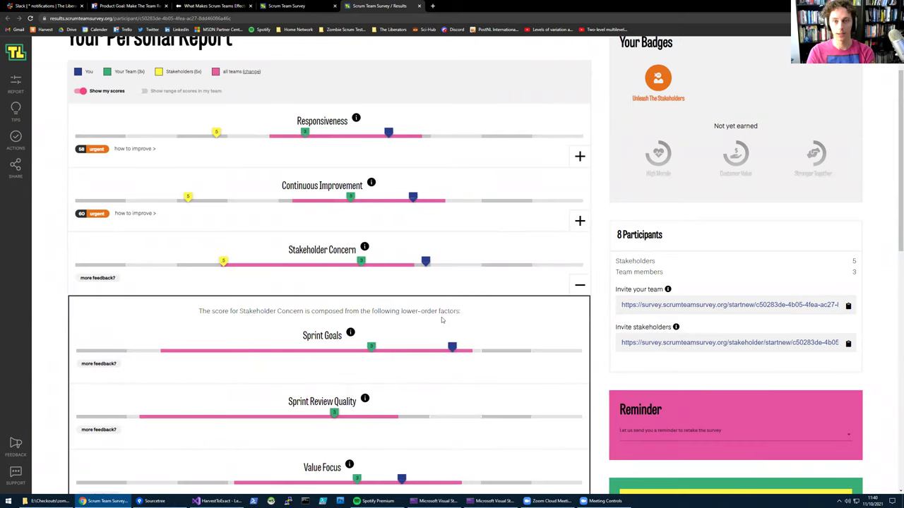
pyautogui.scroll(-1, 442, 319)
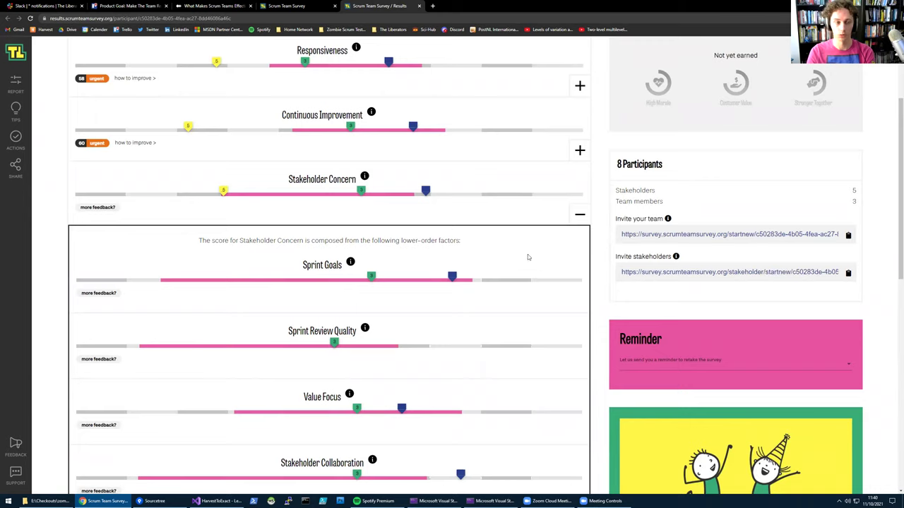
pyautogui.click(579, 214)
pyautogui.scroll(2, 578, 217)
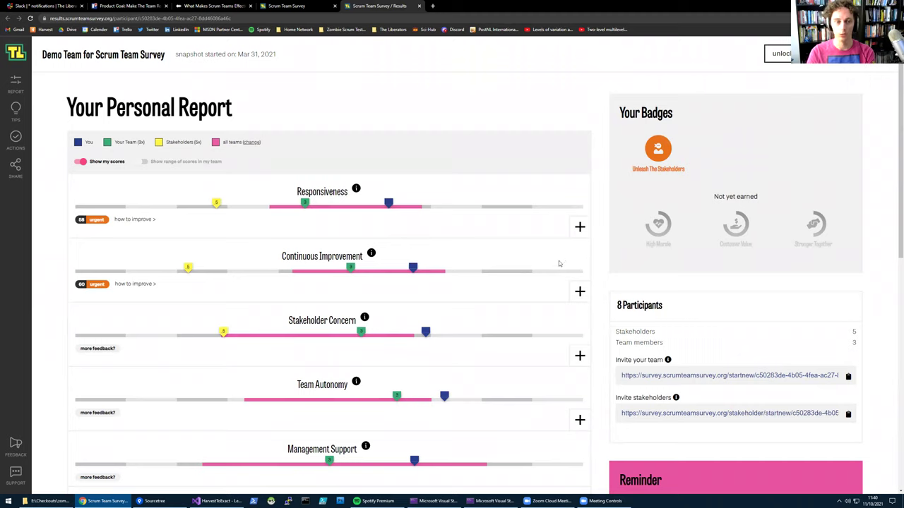
pyautogui.moveTo(220, 202)
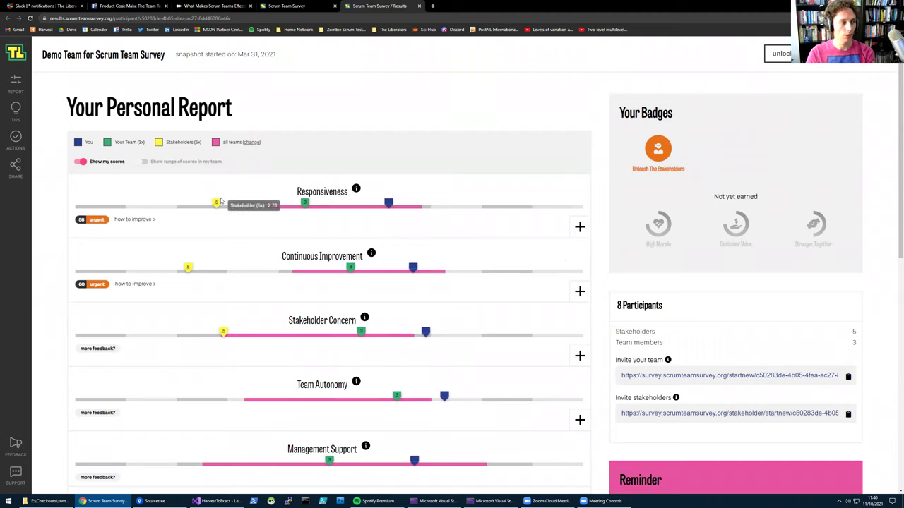
pyautogui.moveTo(386, 211)
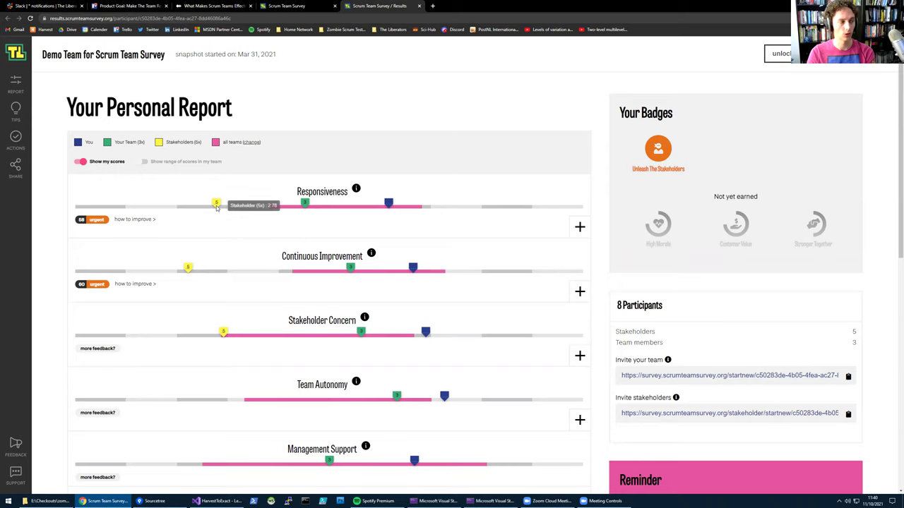
pyautogui.moveTo(298, 213)
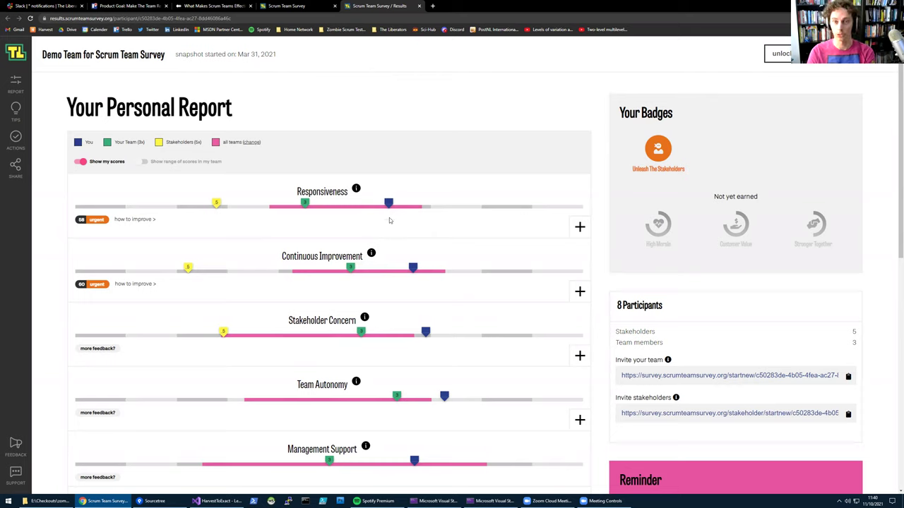
pyautogui.moveTo(324, 206)
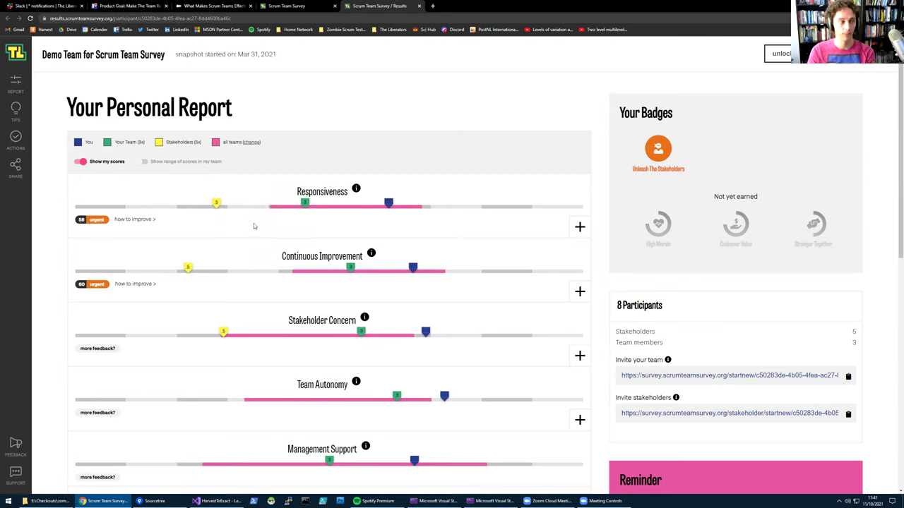
# - Expand Valuable Outcomes and Team Autonomy to reveal Self-Management and Cross-functionality scores
pyautogui.moveTo(276, 211)
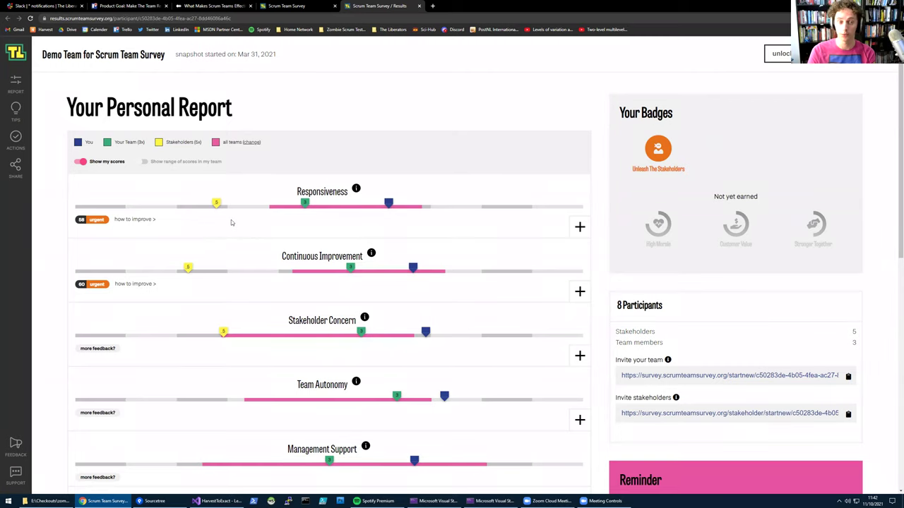
pyautogui.scroll(-1, 230, 222)
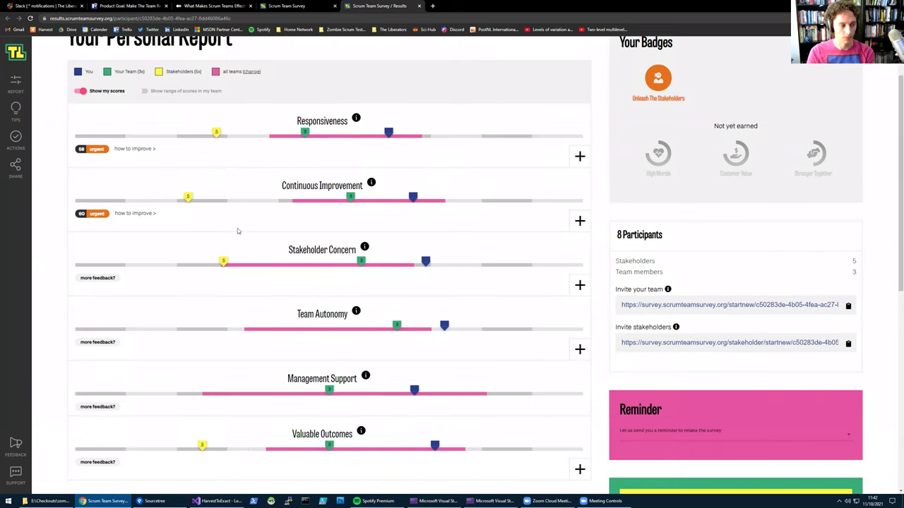
pyautogui.scroll(-2, 579, 351)
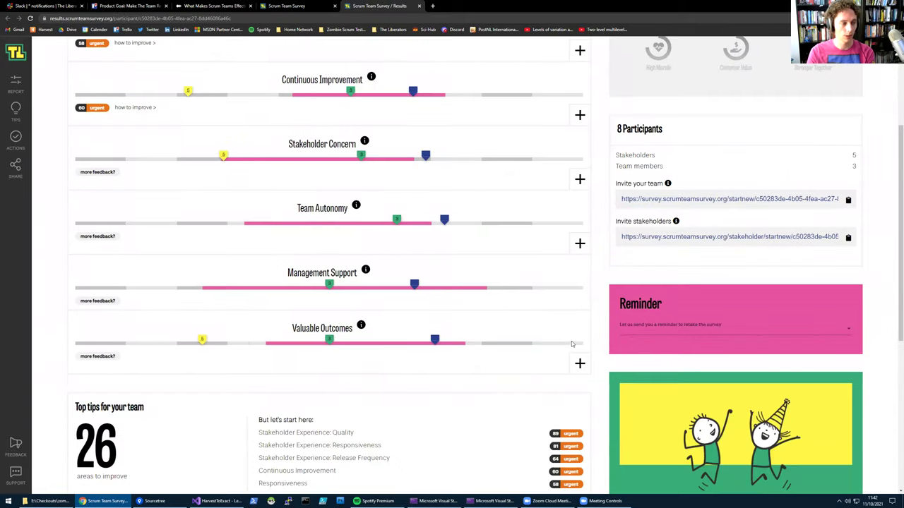
pyautogui.click(579, 362)
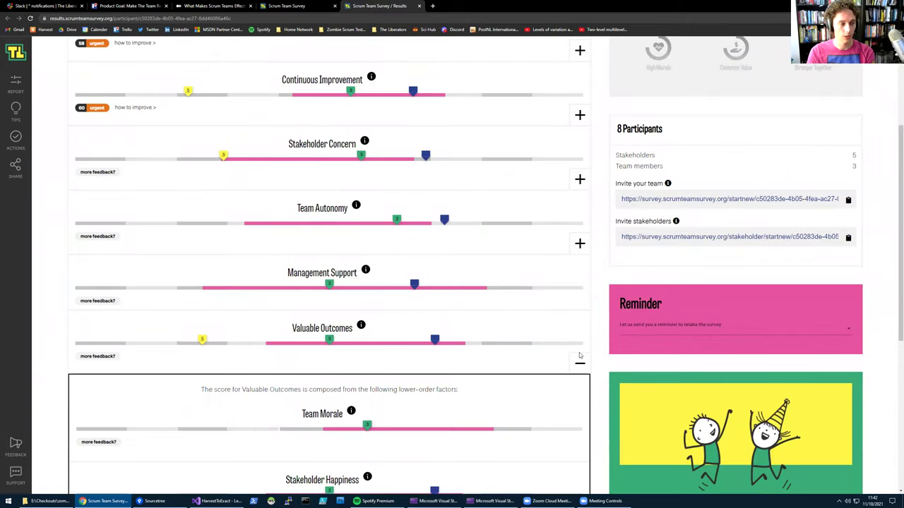
pyautogui.click(580, 244)
pyautogui.scroll(-1, 384, 303)
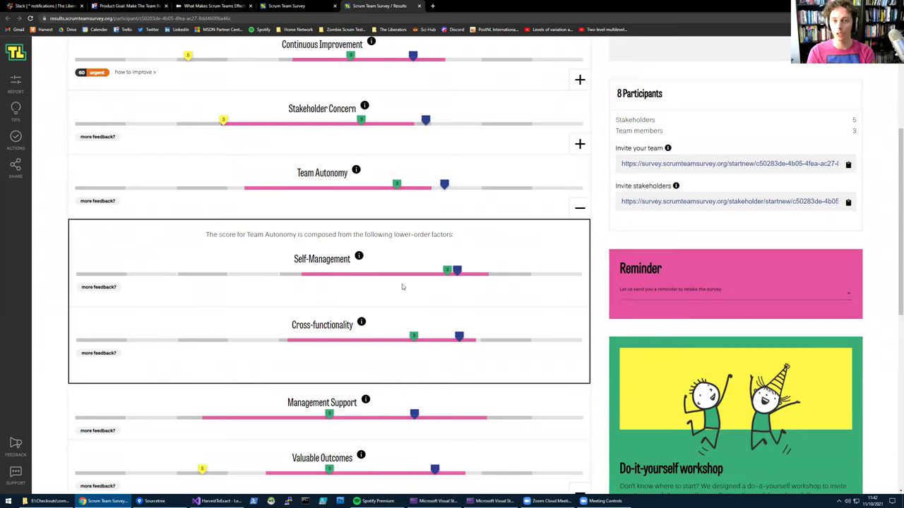
pyautogui.scroll(3, 403, 287)
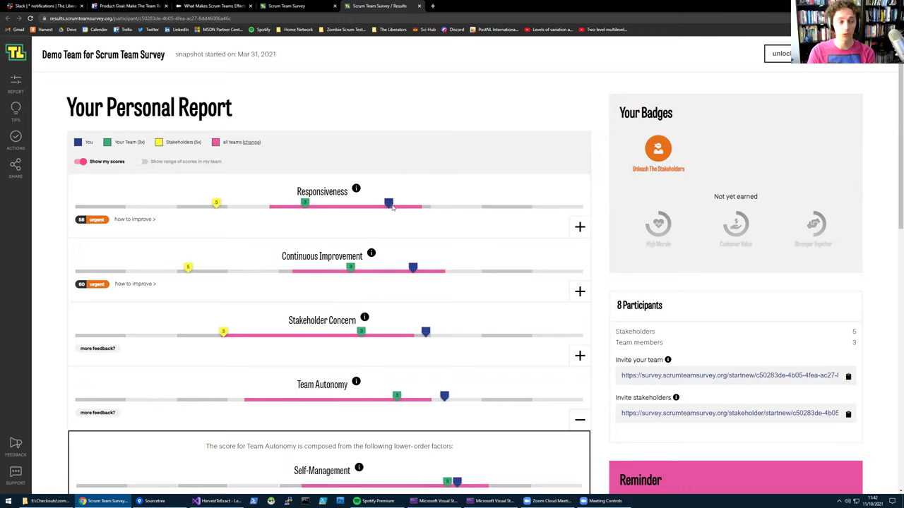
pyautogui.click(392, 29)
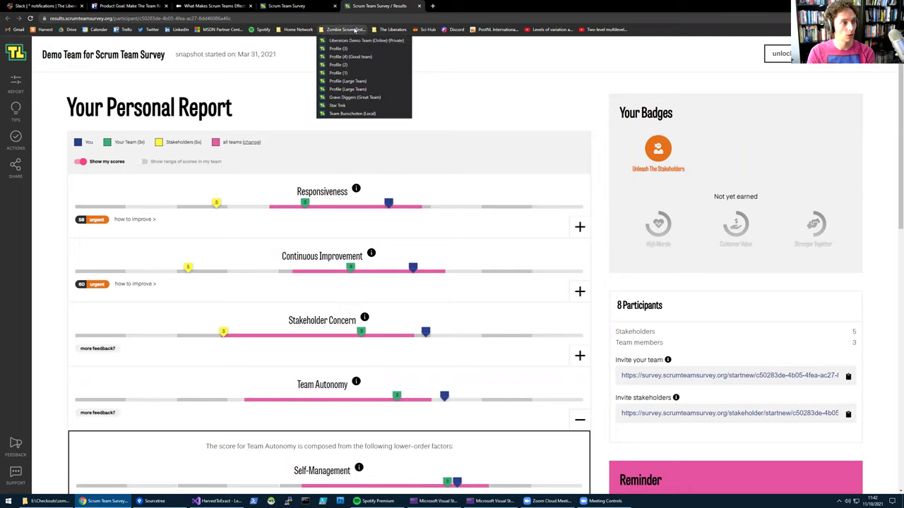
# - Load the Liberators Demo Team report and turn on 'Show range of scores in my team'
pyautogui.click(354, 41)
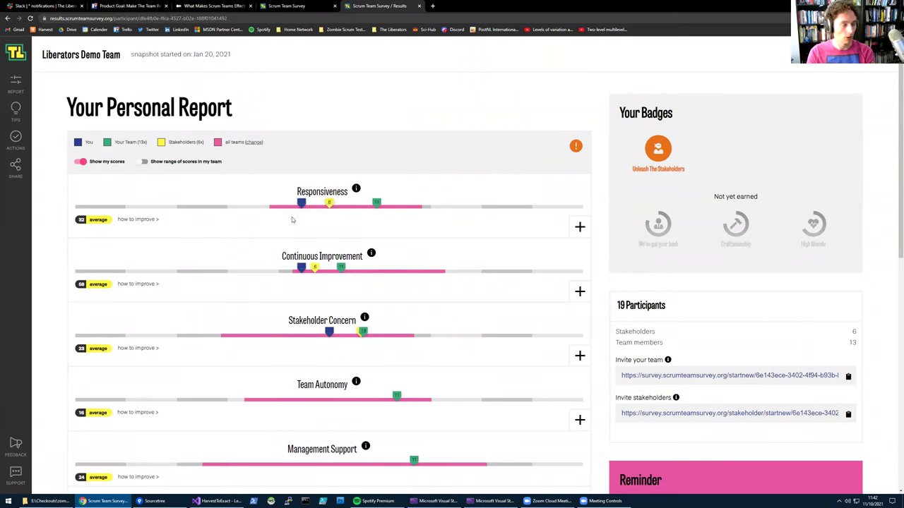
pyautogui.click(145, 162)
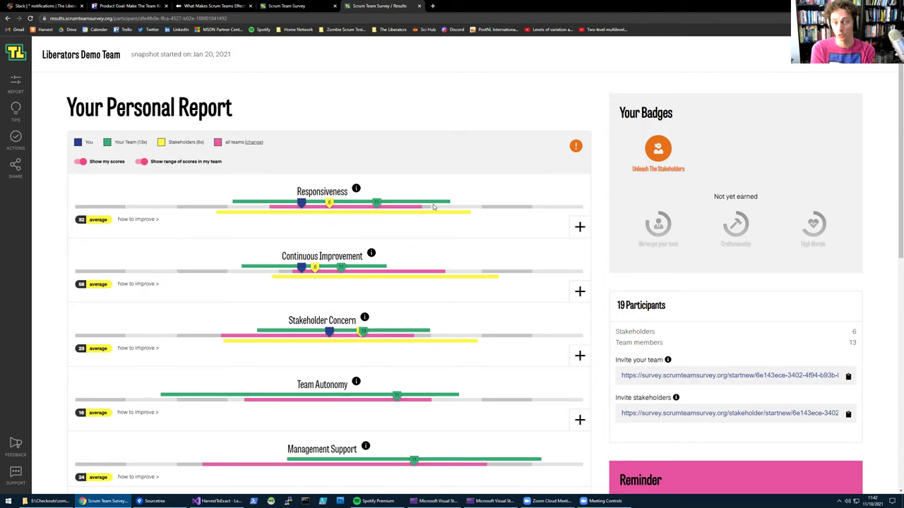
pyautogui.scroll(-2, 441, 282)
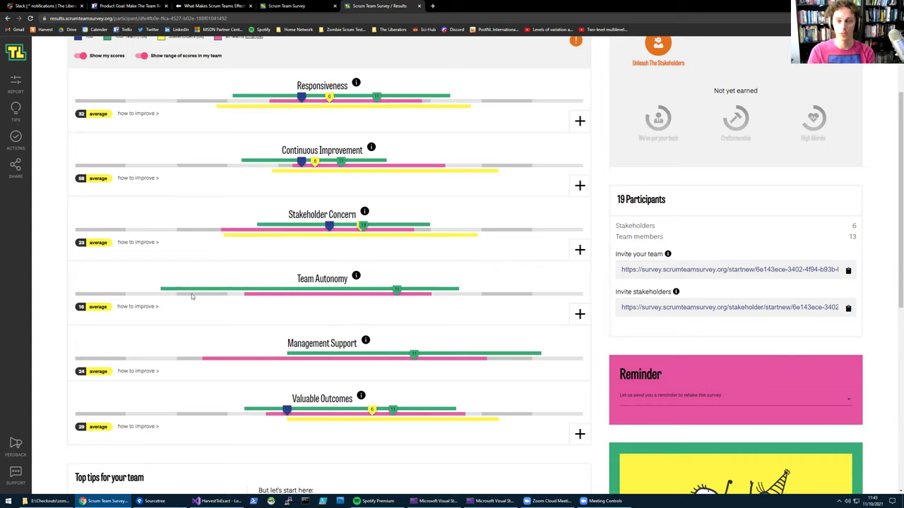
pyautogui.scroll(2, 198, 299)
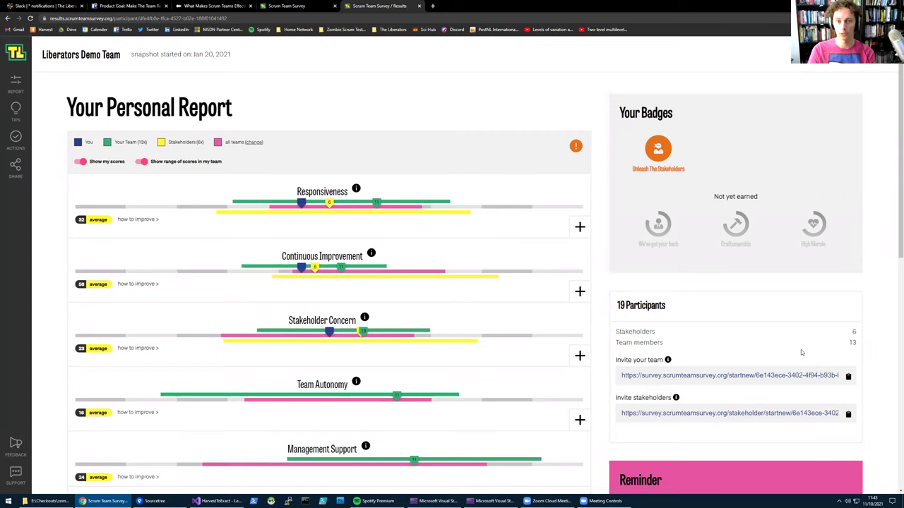
pyautogui.scroll(-3, 802, 352)
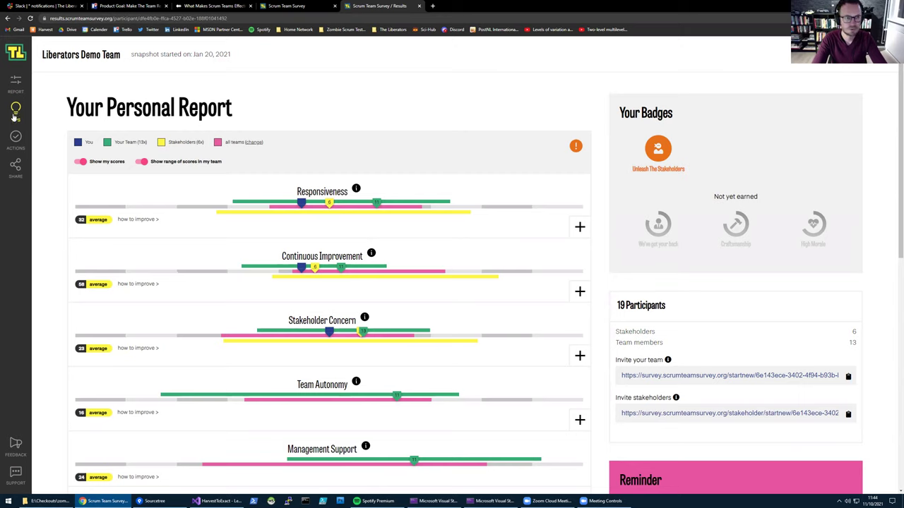
# - Reload the Liberators Demo Team personal report from the Report sidebar icon
pyautogui.click(15, 83)
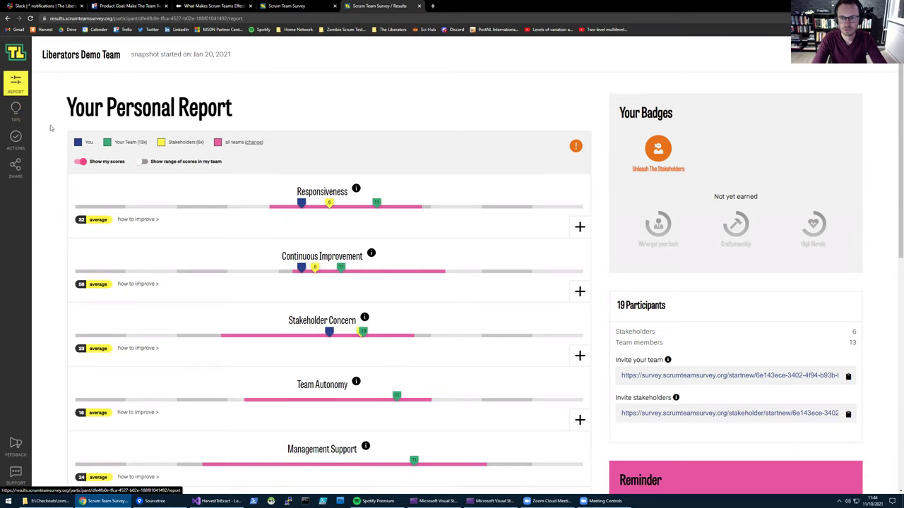
# - On the Tips page, expand How to improve advice for Stakeholder Experience: Quality and Task Conflict
pyautogui.click(15, 111)
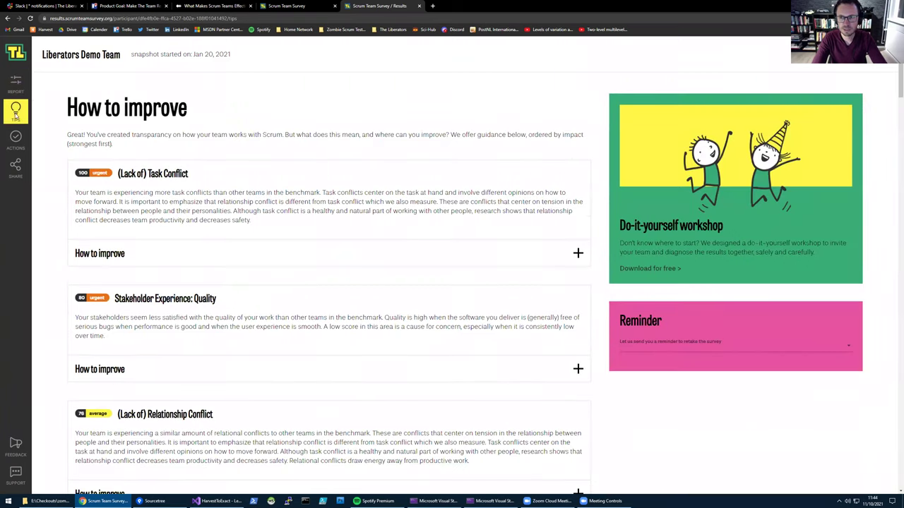
pyautogui.scroll(-1, 423, 130)
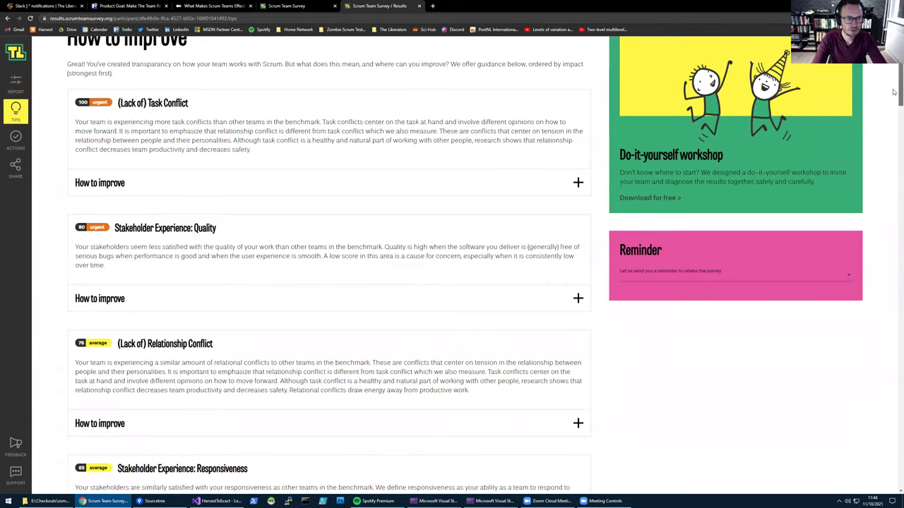
pyautogui.scroll(-1, 893, 93)
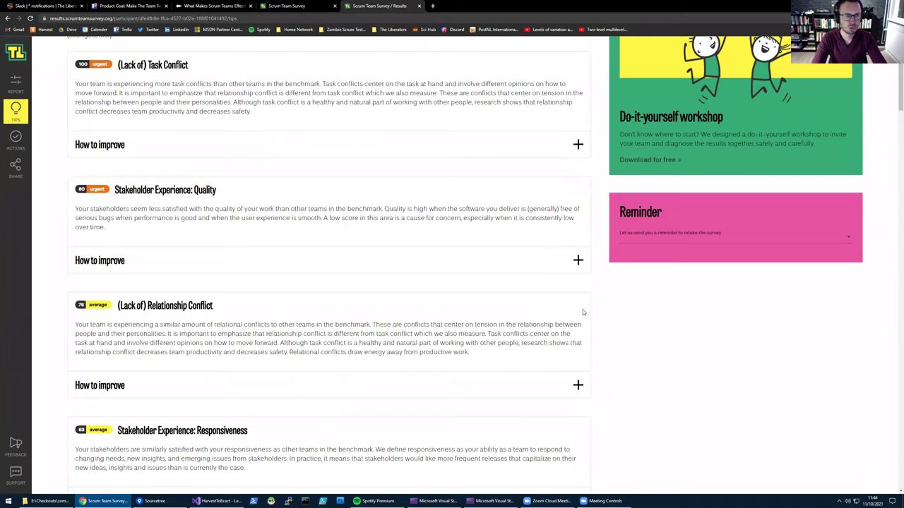
pyautogui.click(578, 262)
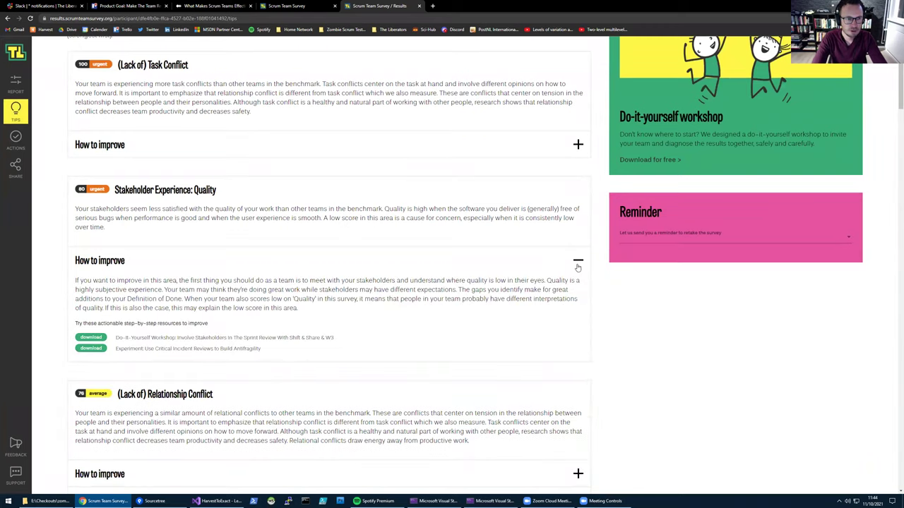
pyautogui.click(577, 145)
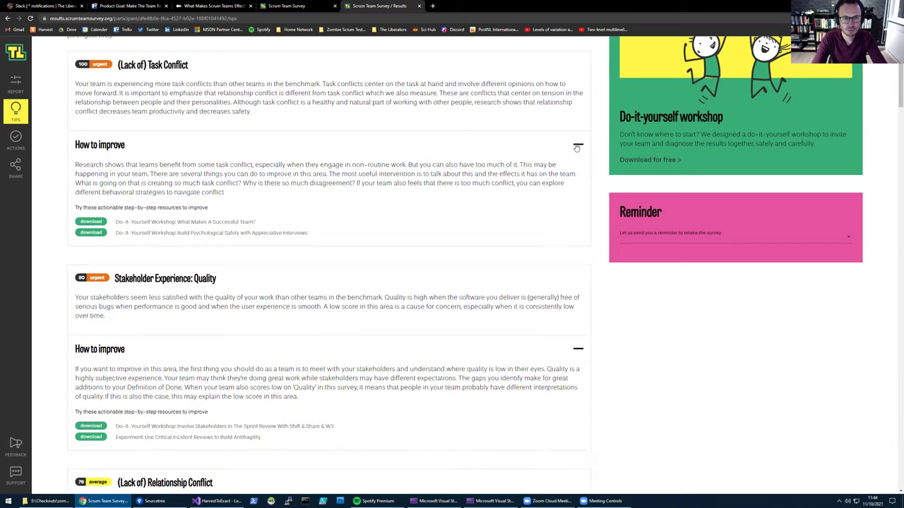
pyautogui.rightClick(297, 237)
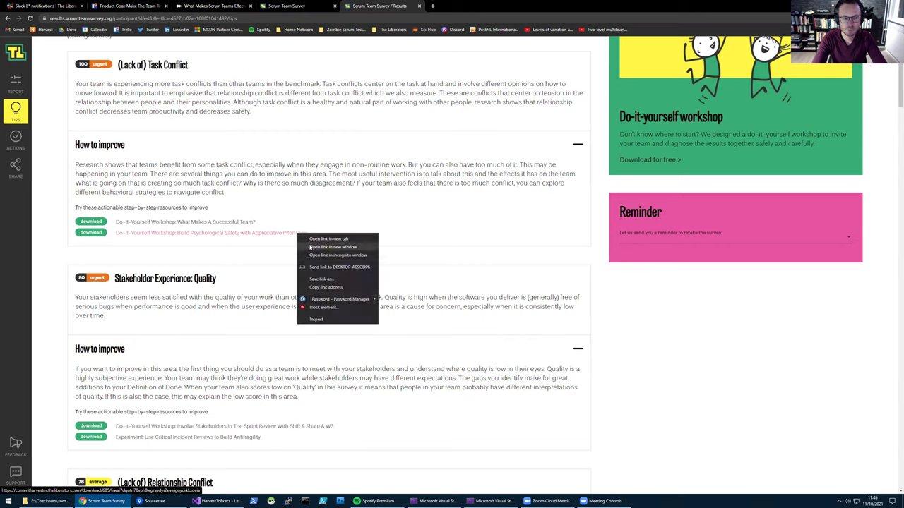
# - Open the psychological safety workshop PDF and read down to its Step 2: Share Success Stories page
pyautogui.click(309, 243)
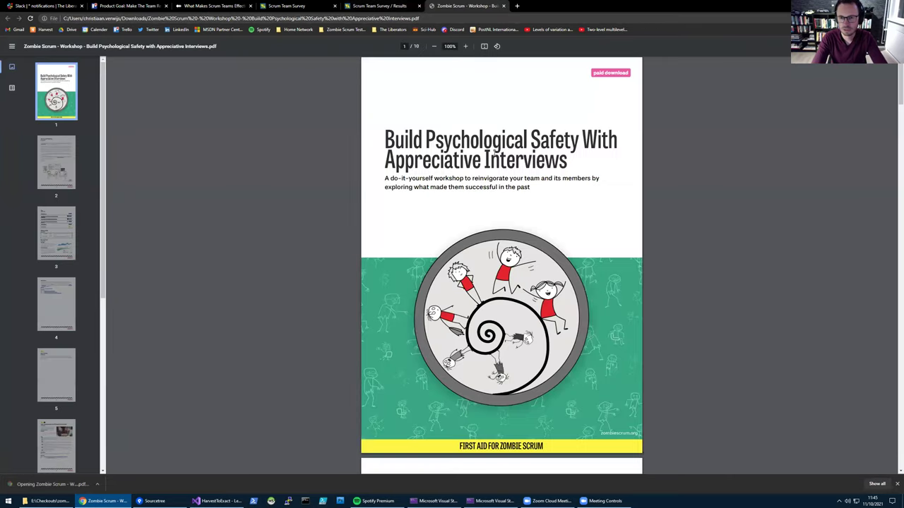
pyautogui.scroll(-5, 492, 160)
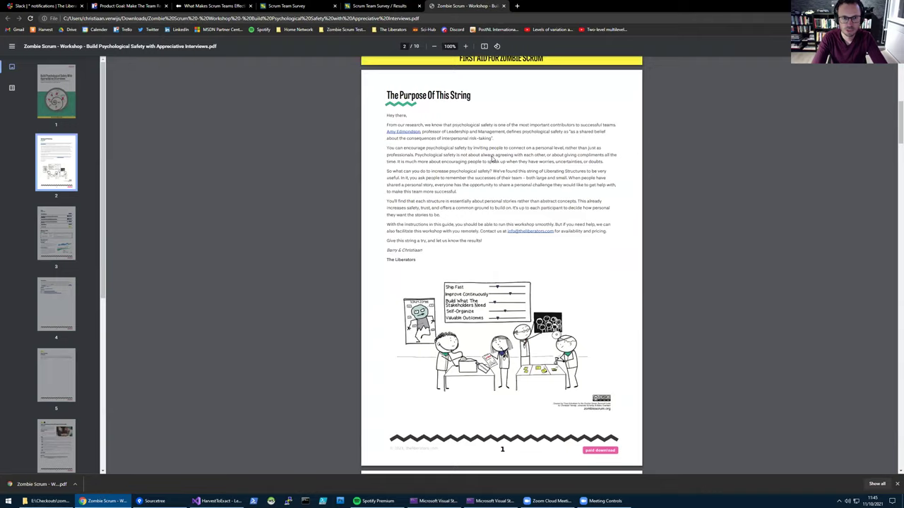
pyautogui.scroll(-3, 493, 160)
pyautogui.scroll(-5, 491, 156)
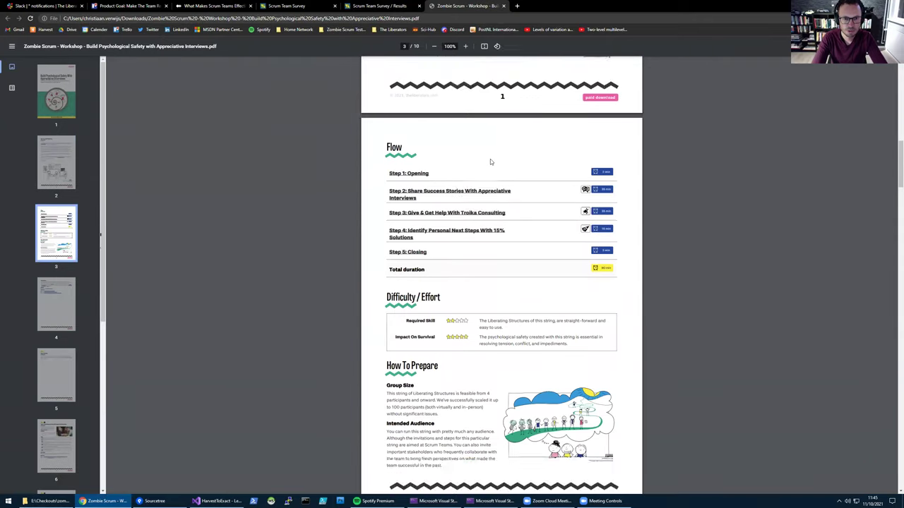
pyautogui.scroll(-7, 490, 161)
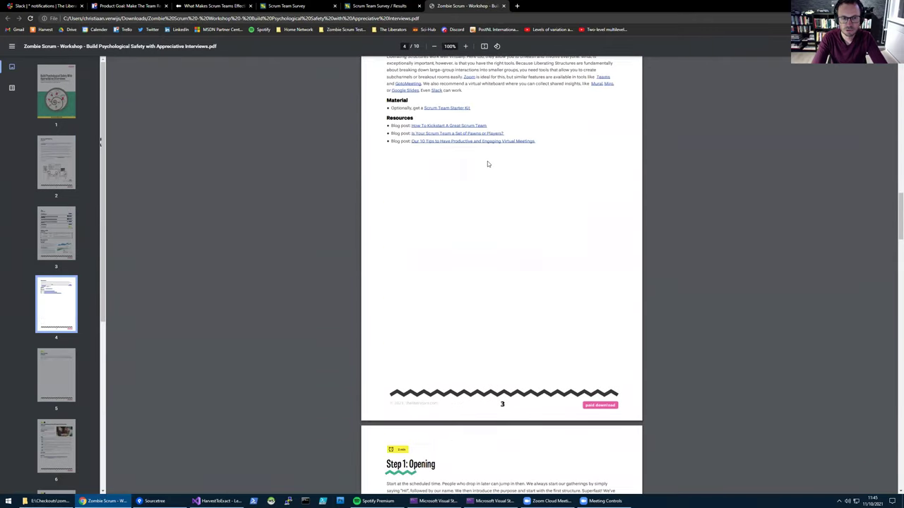
pyautogui.scroll(-7, 488, 160)
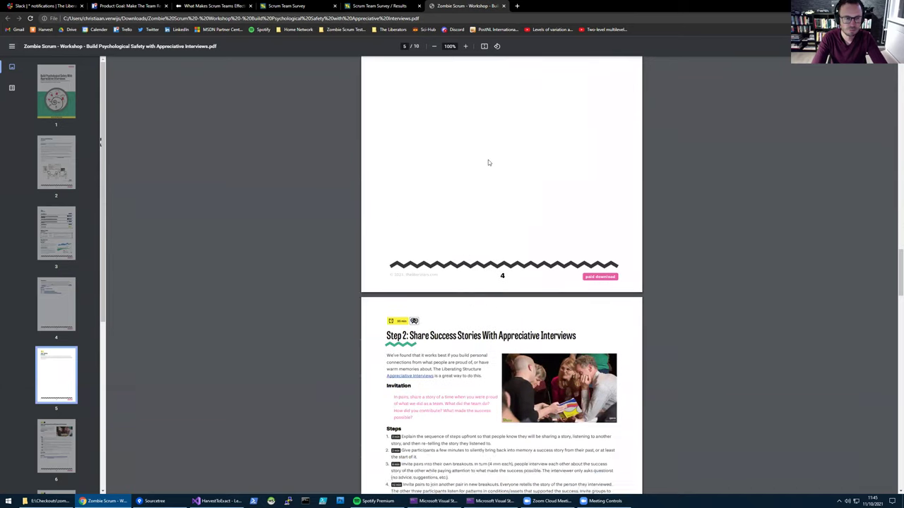
# - Return to the Results tab, review the Tips page, then reopen the Personal Report
pyautogui.hotkey('ctrl', 'shift', 'Tab')
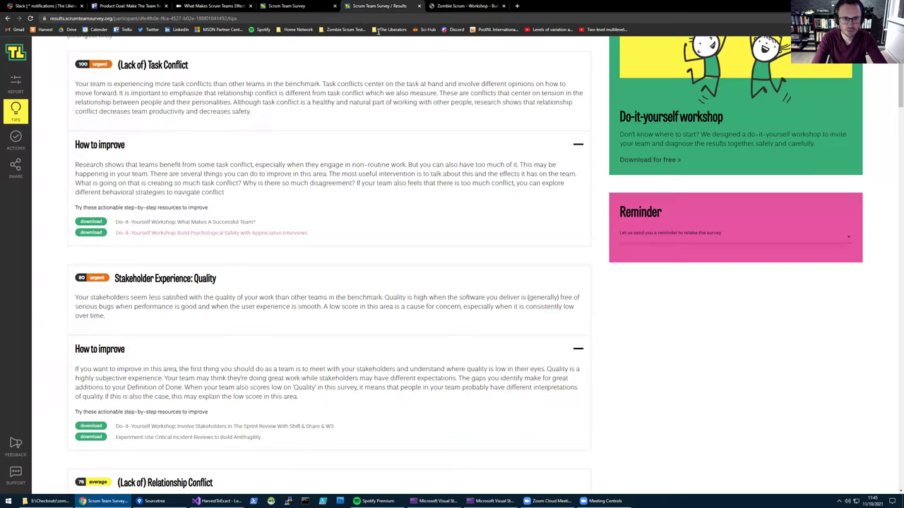
pyautogui.scroll(1, 706, 305)
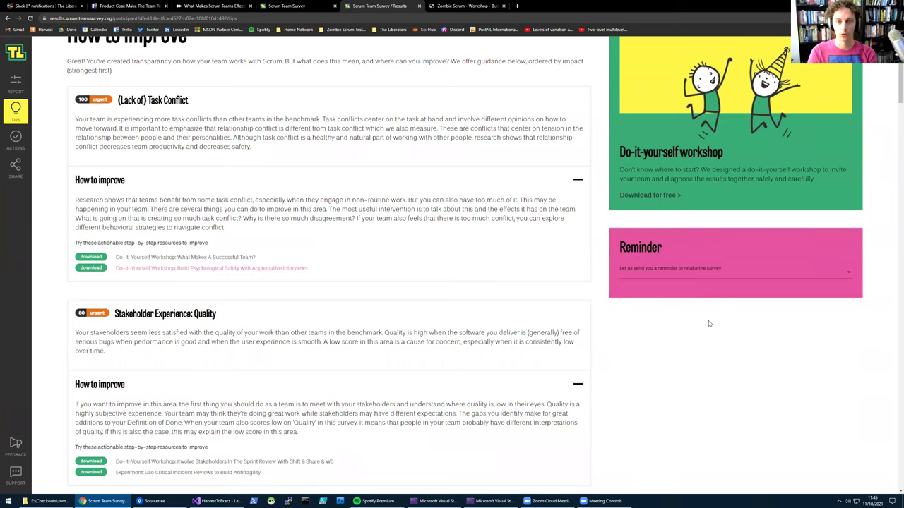
pyautogui.scroll(2, 708, 323)
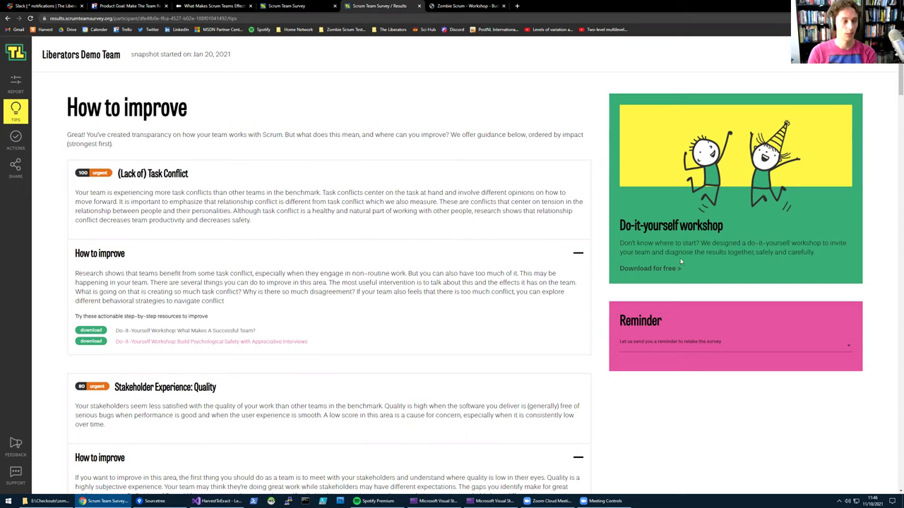
pyautogui.scroll(-8, 592, 291)
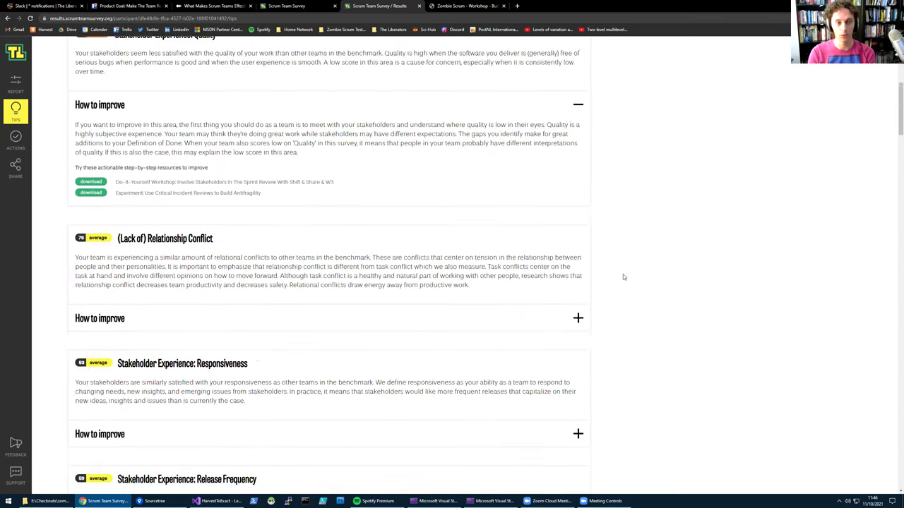
pyautogui.scroll(-3, 624, 276)
pyautogui.scroll(10, 625, 277)
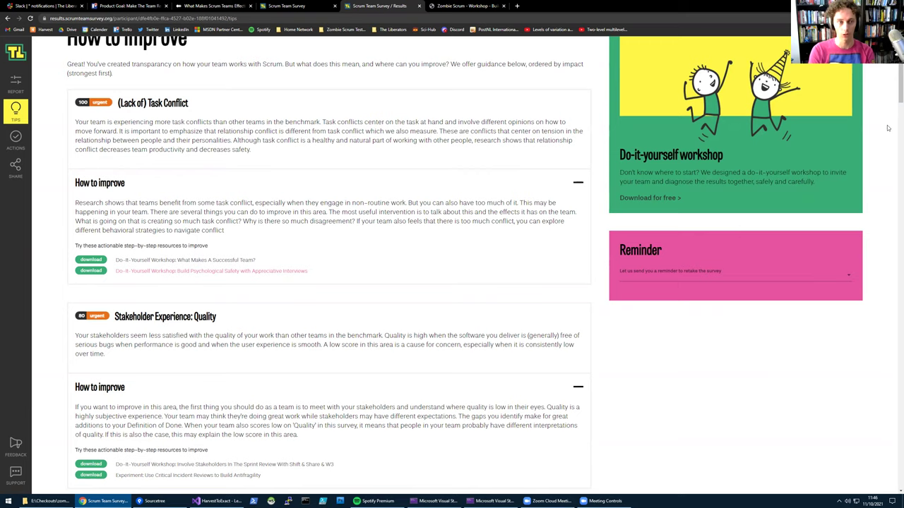
pyautogui.scroll(-1, 893, 91)
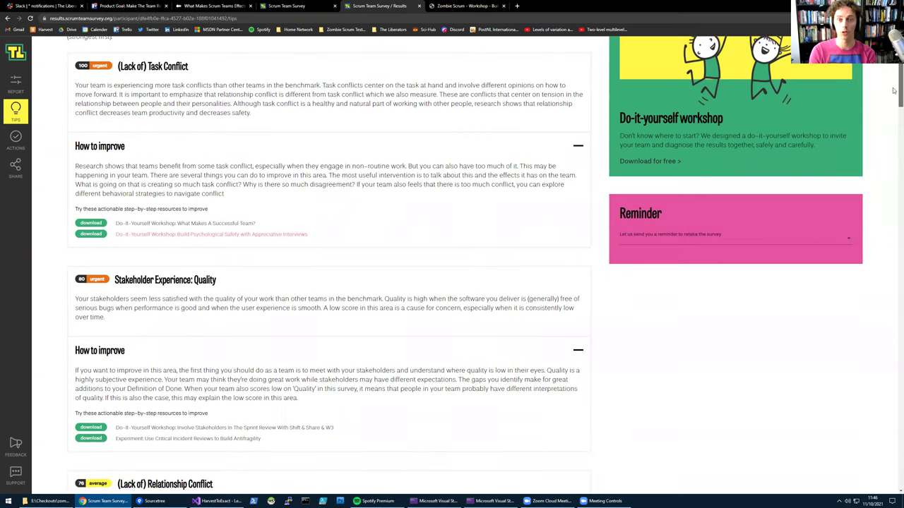
pyautogui.click(13, 85)
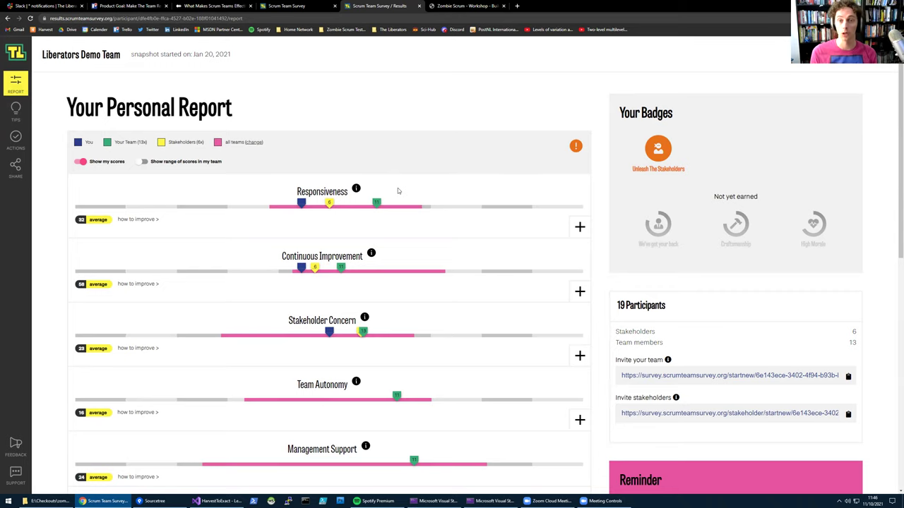
# - Check the report's badges and top tips, then bring up the workshop 'Download for free' link's context menu
pyautogui.moveTo(648, 253)
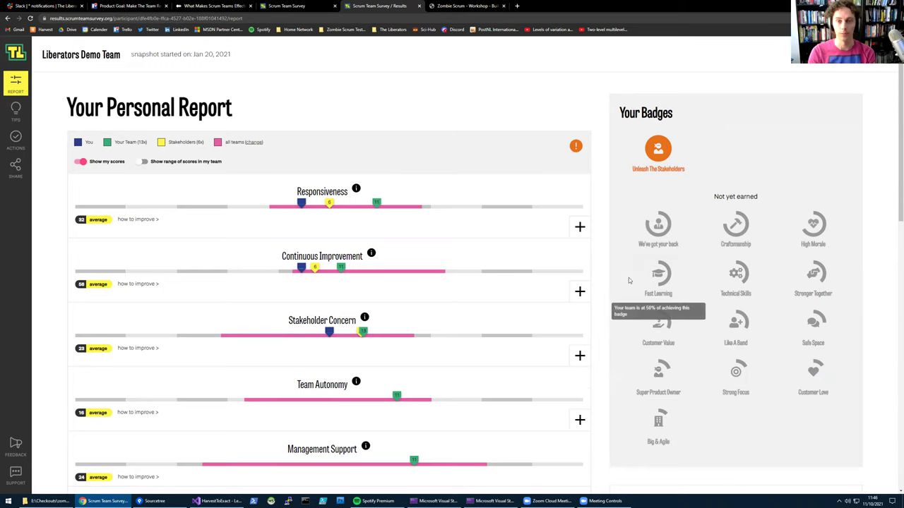
pyautogui.scroll(-1, 605, 279)
pyautogui.scroll(-4, 605, 280)
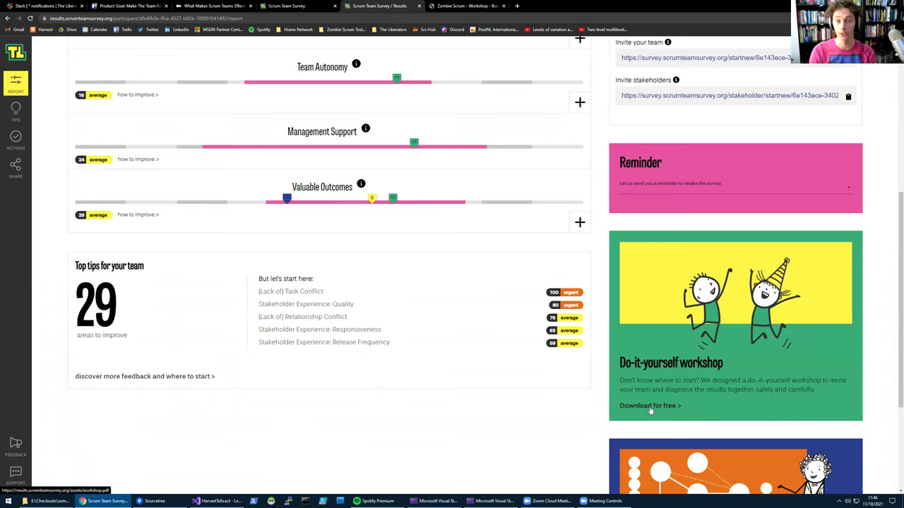
pyautogui.rightClick(651, 410)
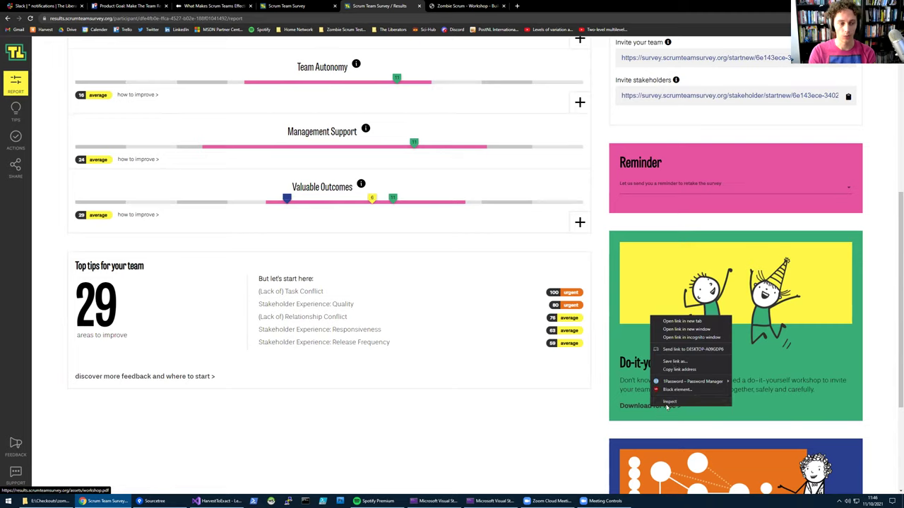
# - Open workshop.pdf in a new tab, read through to 'How To Harm Your Team', then return to the survey
pyautogui.click(674, 324)
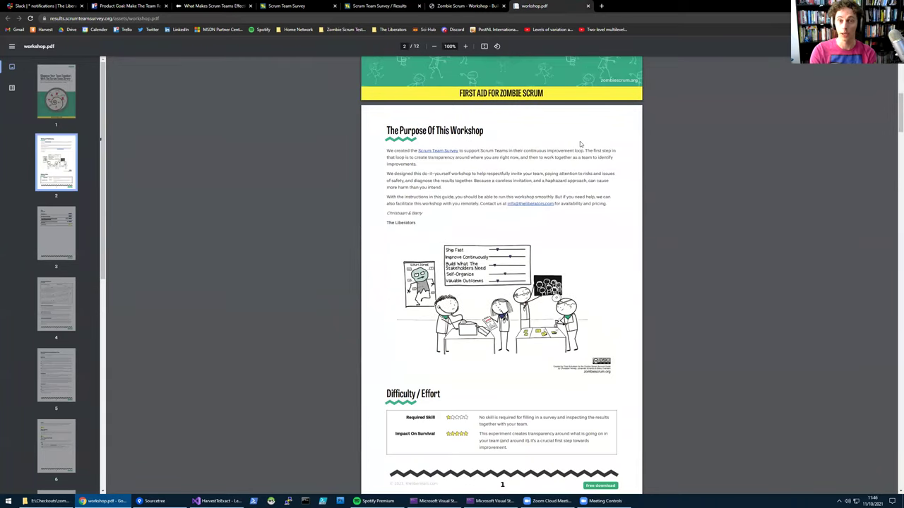
pyautogui.scroll(-2, 580, 142)
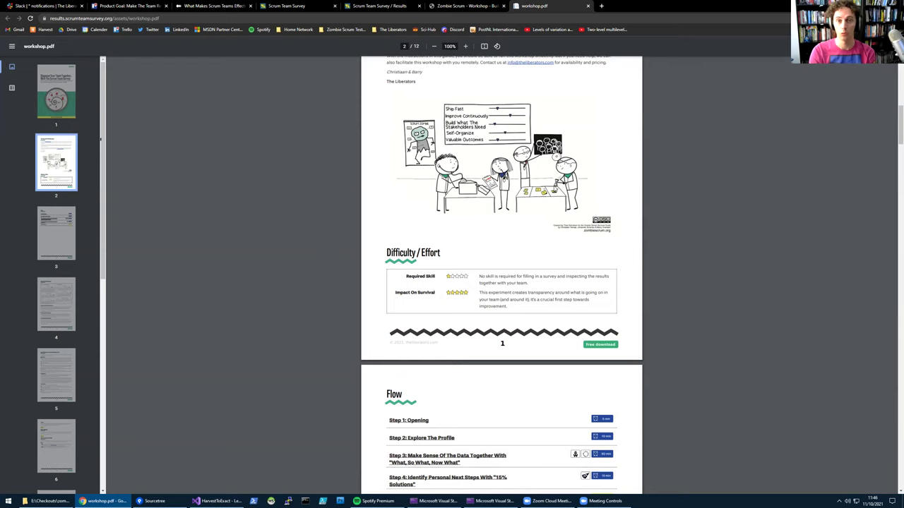
pyautogui.scroll(-6, 553, 192)
pyautogui.scroll(-12, 553, 193)
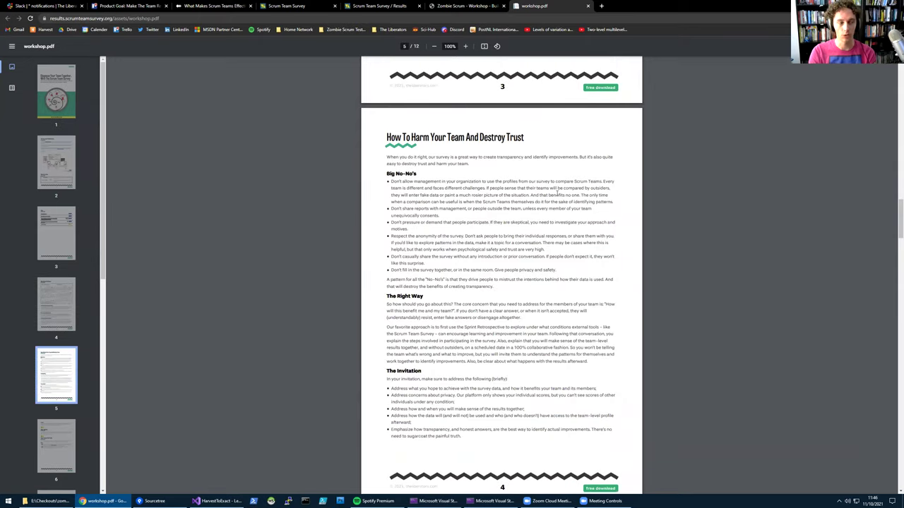
pyautogui.scroll(-4, 558, 191)
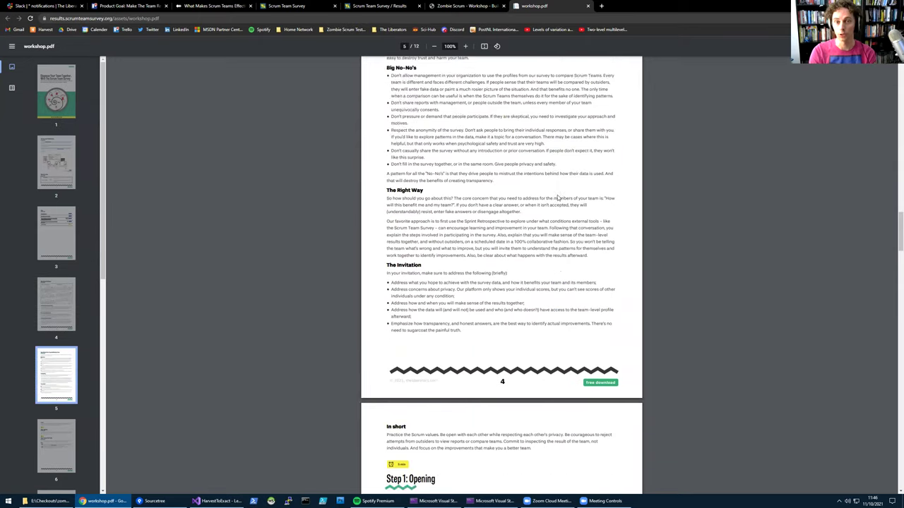
pyautogui.scroll(3, 560, 192)
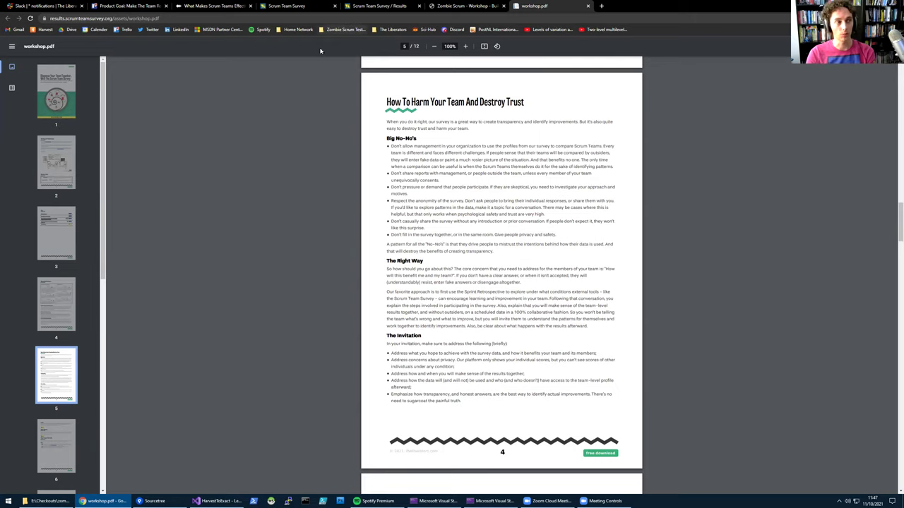
pyautogui.click(360, 6)
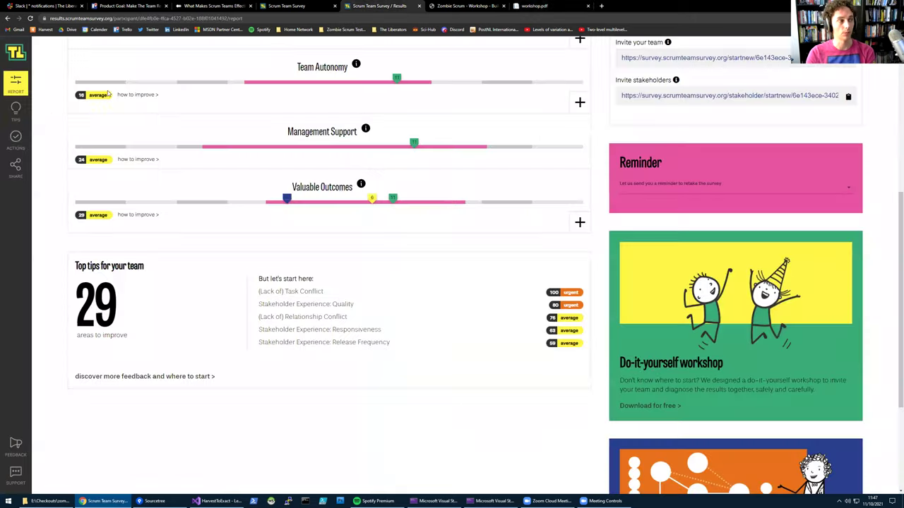
# - Mark the Aug 30 retake-survey action as completed, then go to the Share page
pyautogui.click(11, 142)
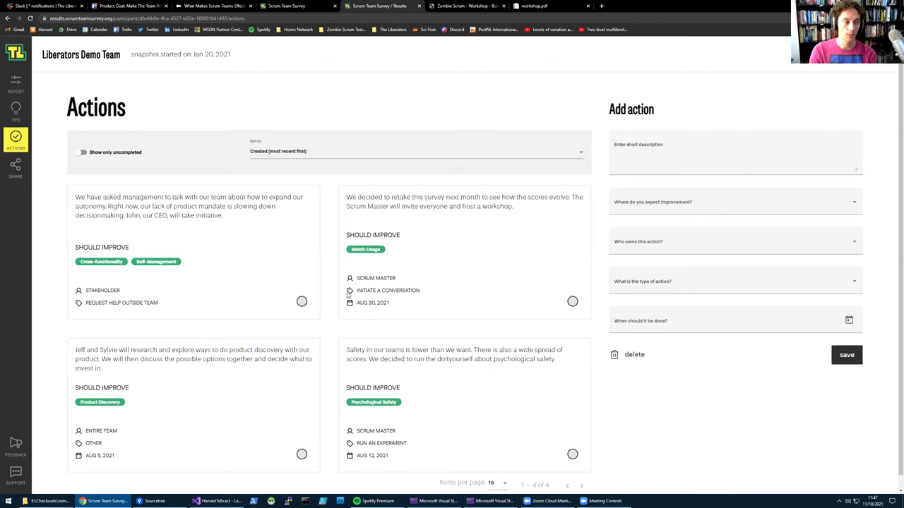
pyautogui.scroll(-1, 552, 300)
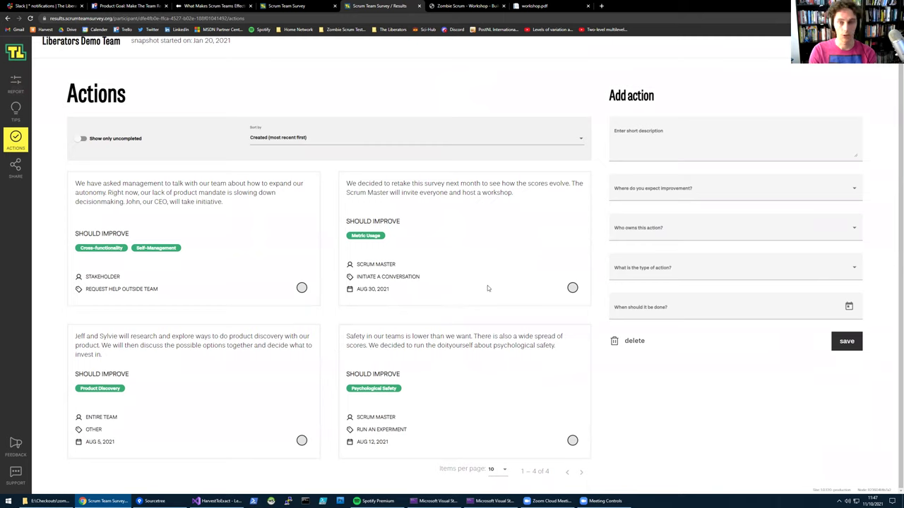
pyautogui.click(572, 288)
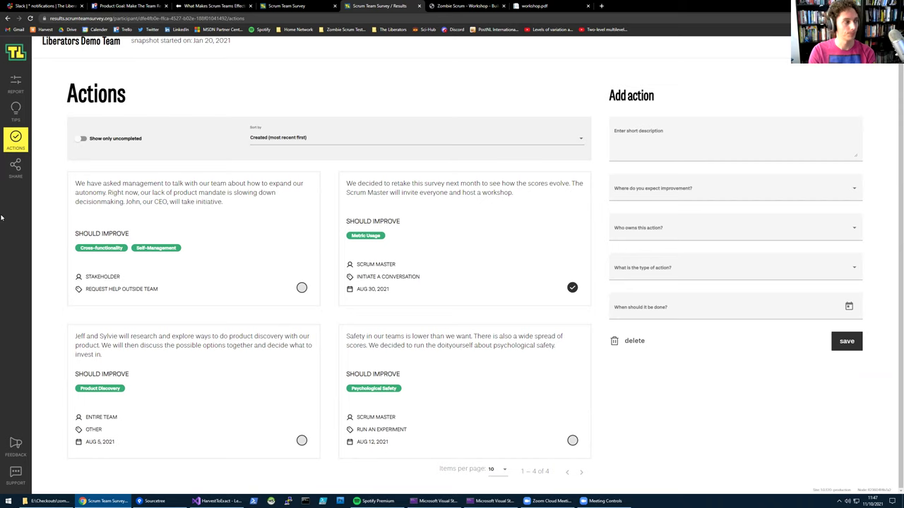
pyautogui.click(15, 166)
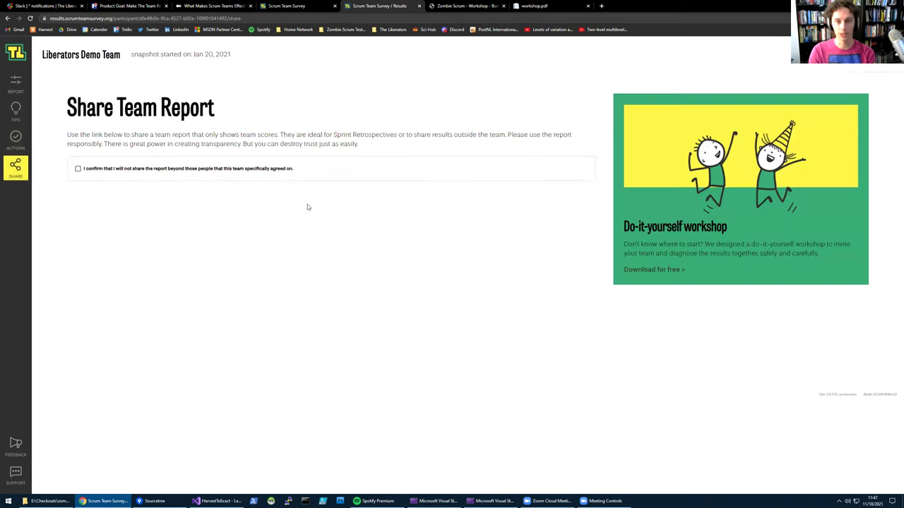
# - Accept the sharing terms and open the team report snapshot link in the workshop.pdf tab
pyautogui.click(149, 169)
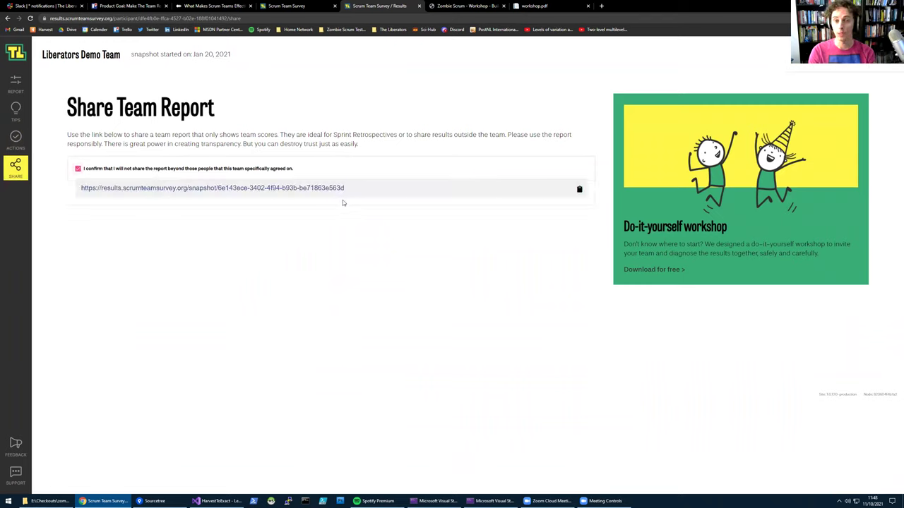
pyautogui.moveTo(357, 188); pyautogui.dragTo(7, 176)
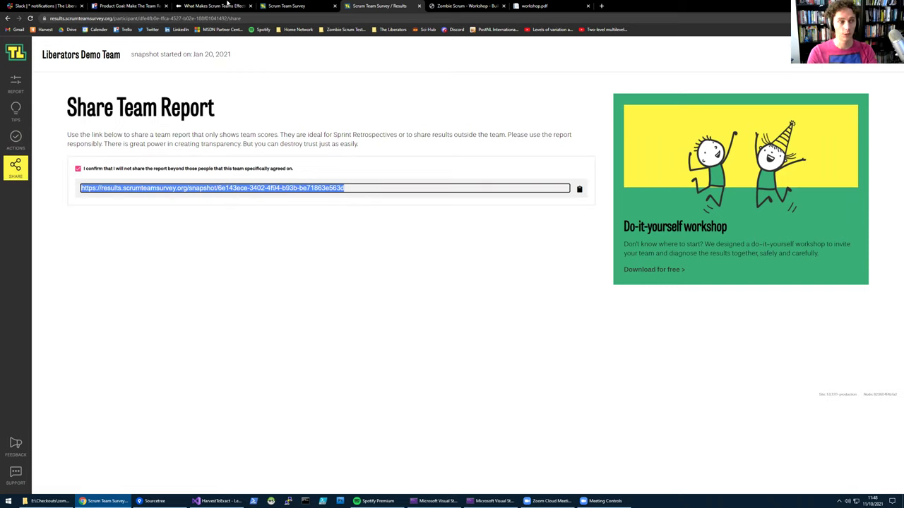
pyautogui.click(562, 7)
pyautogui.hotkey('ctrl', 'l')
pyautogui.hotkey('ctrl', 'v')
pyautogui.press('Return')
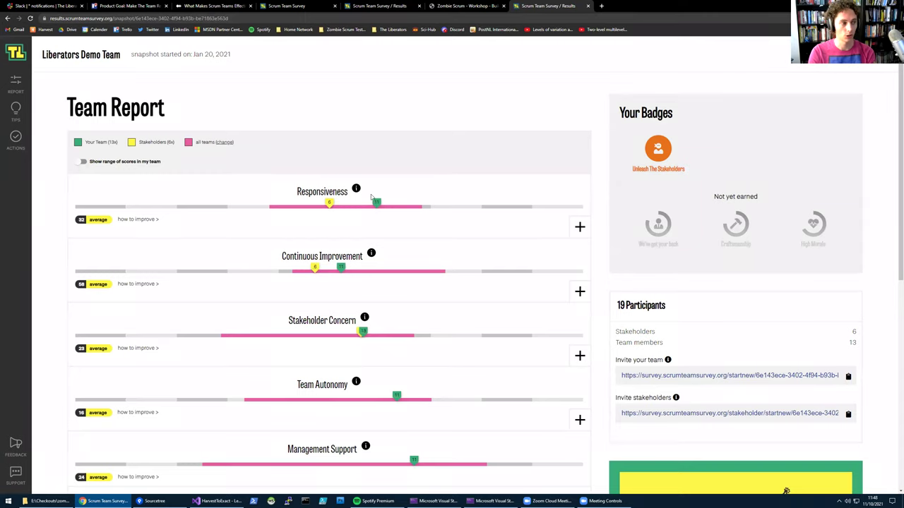
# - Review the scores-only shared Team Report, then return to the Share Team Report tab
pyautogui.moveTo(378, 202)
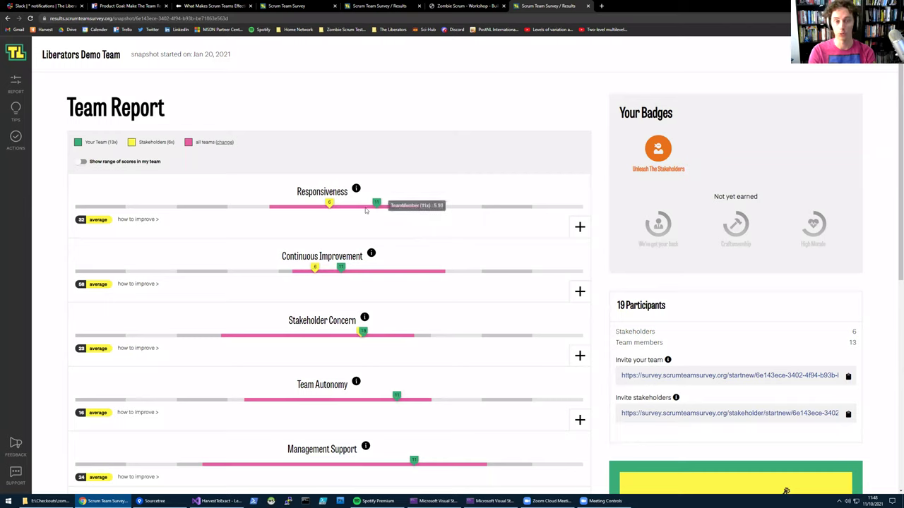
pyautogui.moveTo(321, 205)
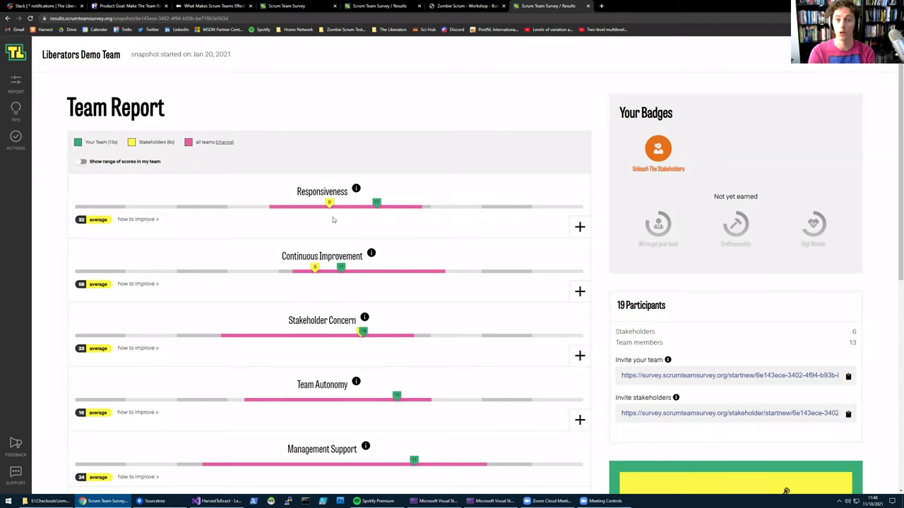
pyautogui.click(375, 5)
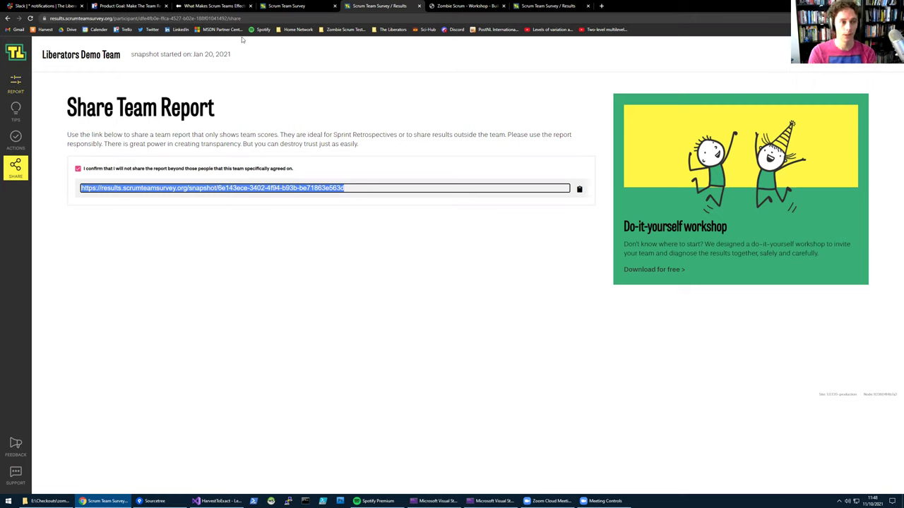
# - Clear the link selection, return to the personal report, and check each badge's progress tooltip
pyautogui.click(427, 212)
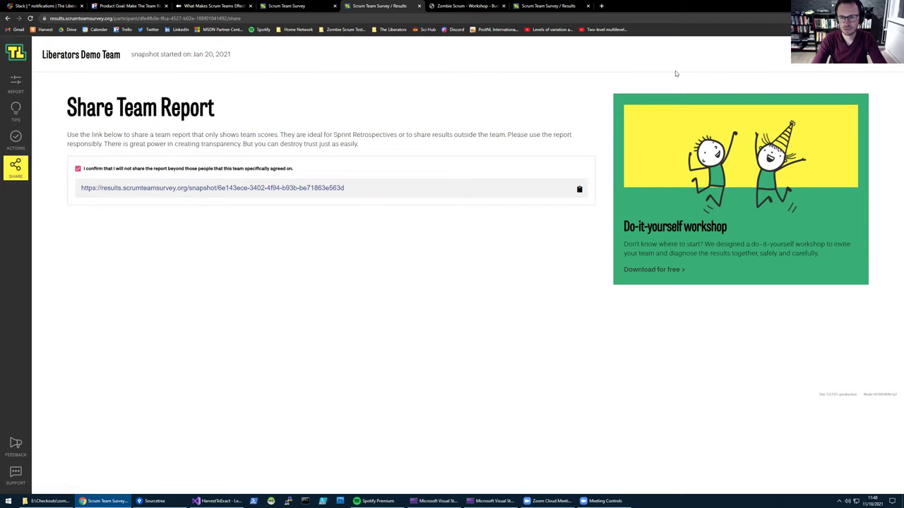
pyautogui.click(20, 85)
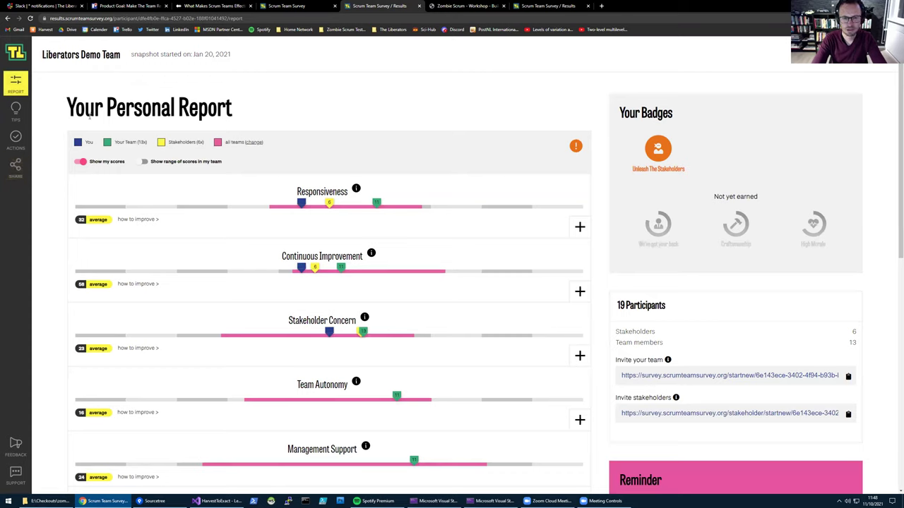
pyautogui.moveTo(652, 234)
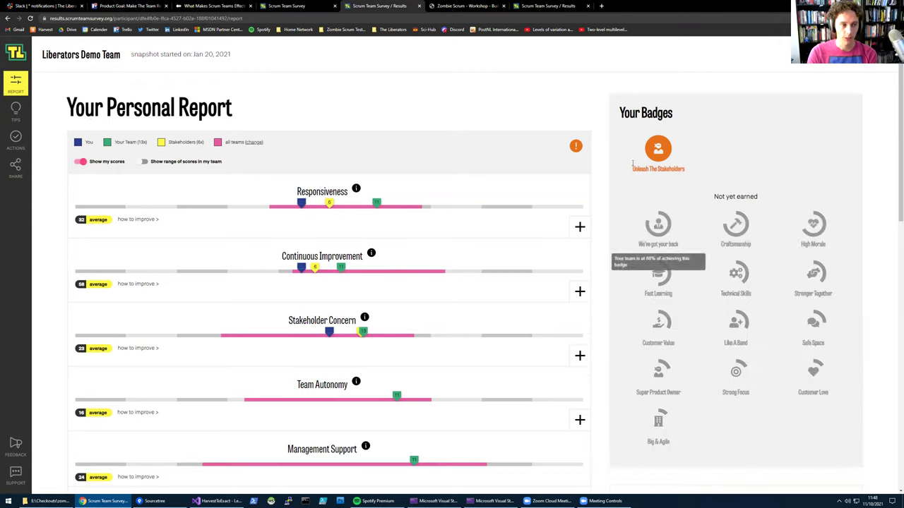
pyautogui.moveTo(664, 160)
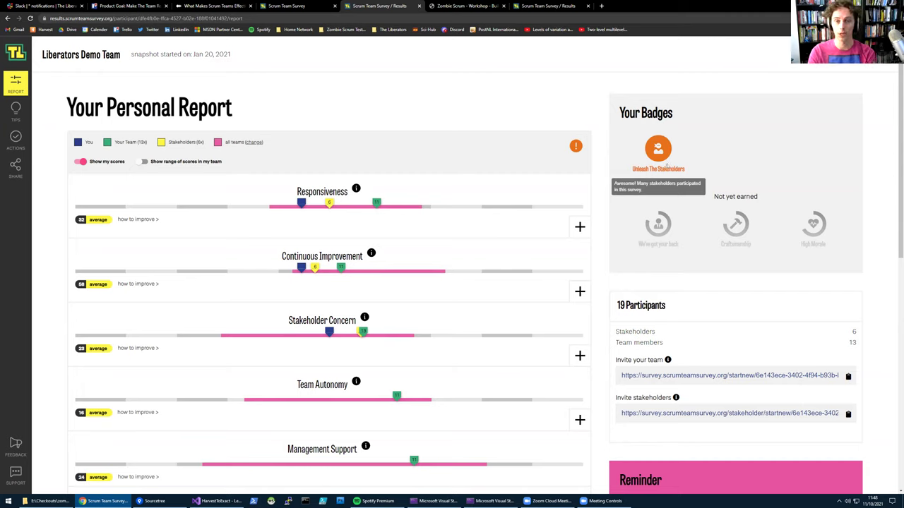
pyautogui.moveTo(660, 212)
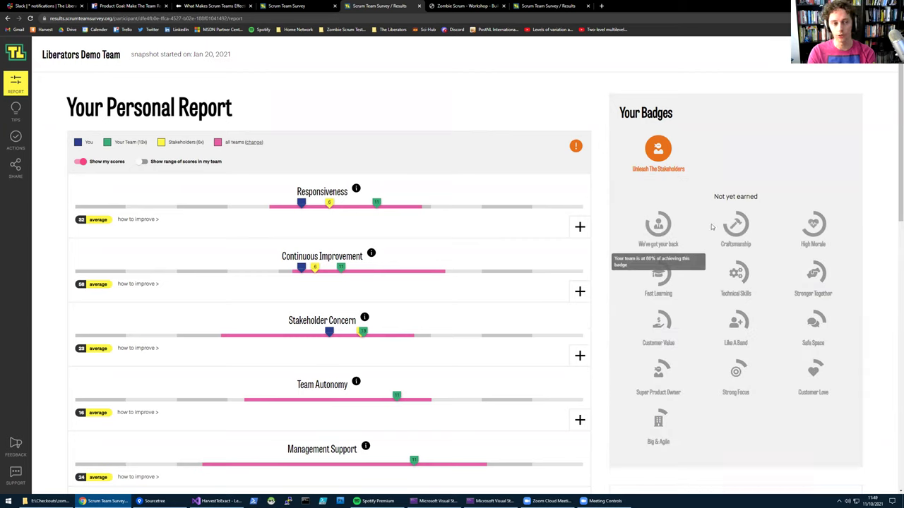
pyautogui.moveTo(738, 225)
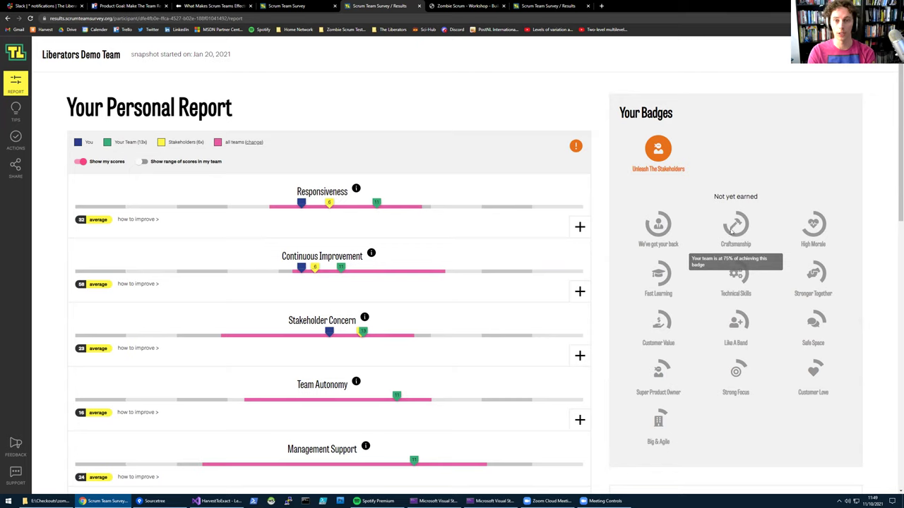
pyautogui.moveTo(728, 271)
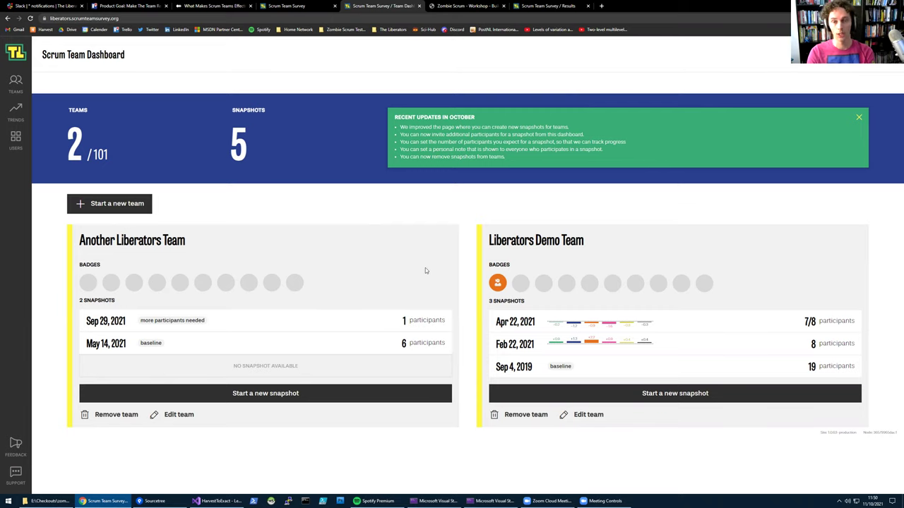
# - View the Sep 29, 2021 and Apr 22, 2021 team snapshots, then open User accounts
pyautogui.click(361, 329)
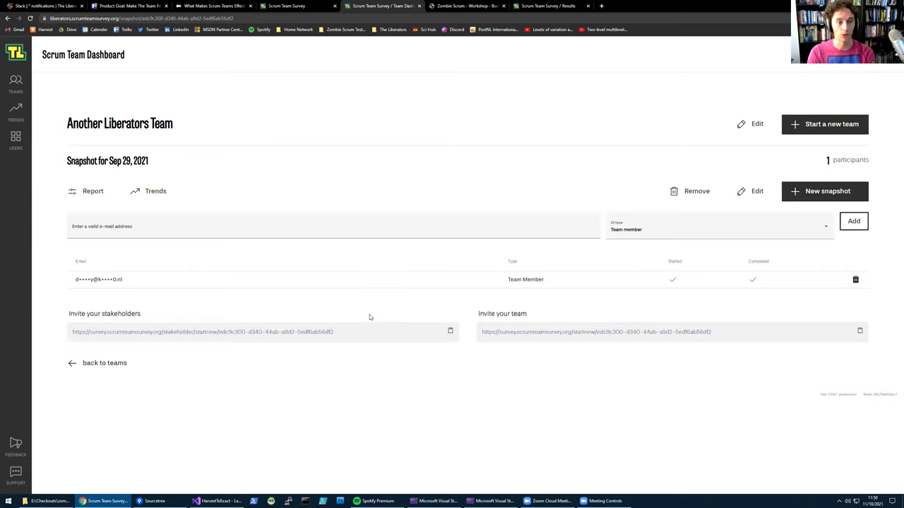
pyautogui.click(7, 17)
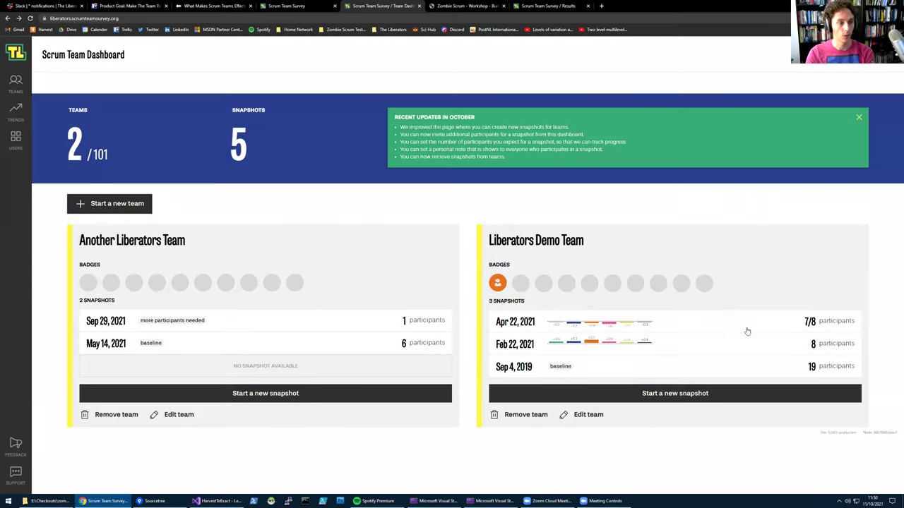
pyautogui.click(741, 323)
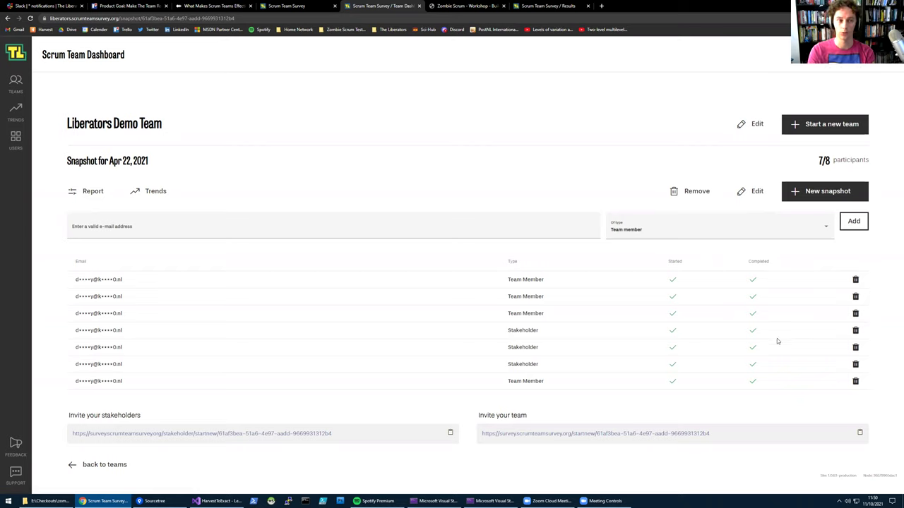
pyautogui.click(14, 85)
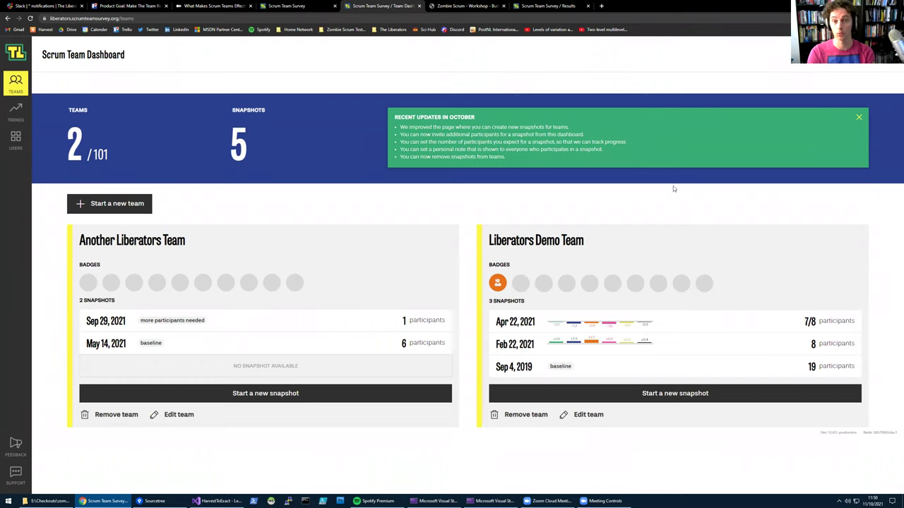
pyautogui.click(15, 138)
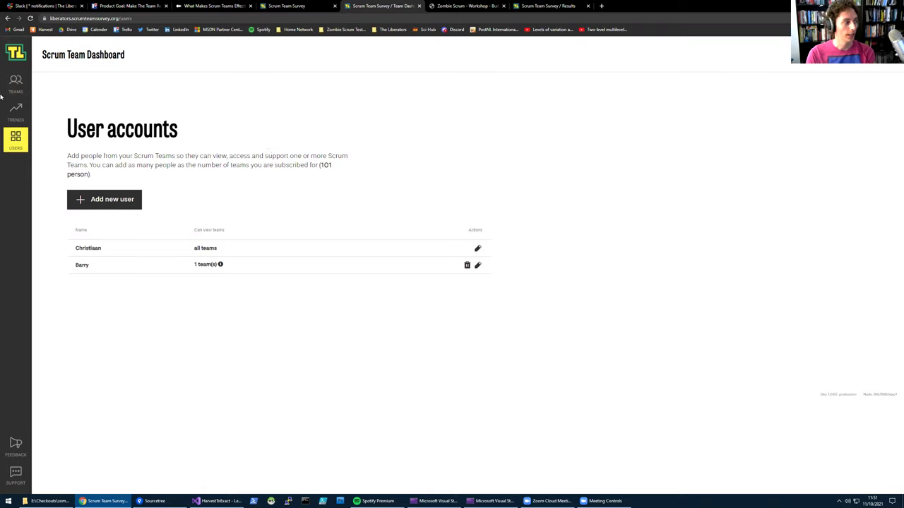
# - Open the Team Trends page from TRENDS in the sidebar
pyautogui.click(16, 112)
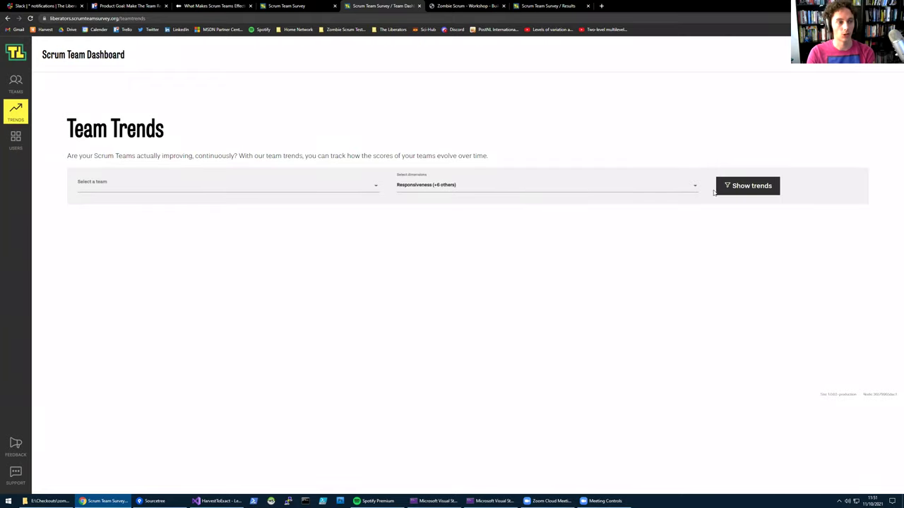
# - Remove Responsiveness and Continuous Improvement from the chart's selected dimensions
pyautogui.click(601, 186)
pyautogui.click(424, 186)
pyautogui.click(451, 206)
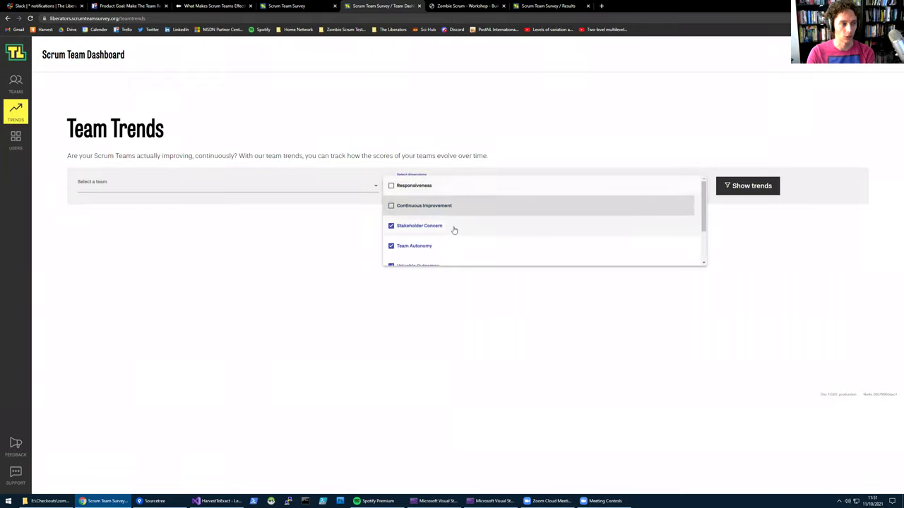
pyautogui.click(735, 186)
pyautogui.click(734, 186)
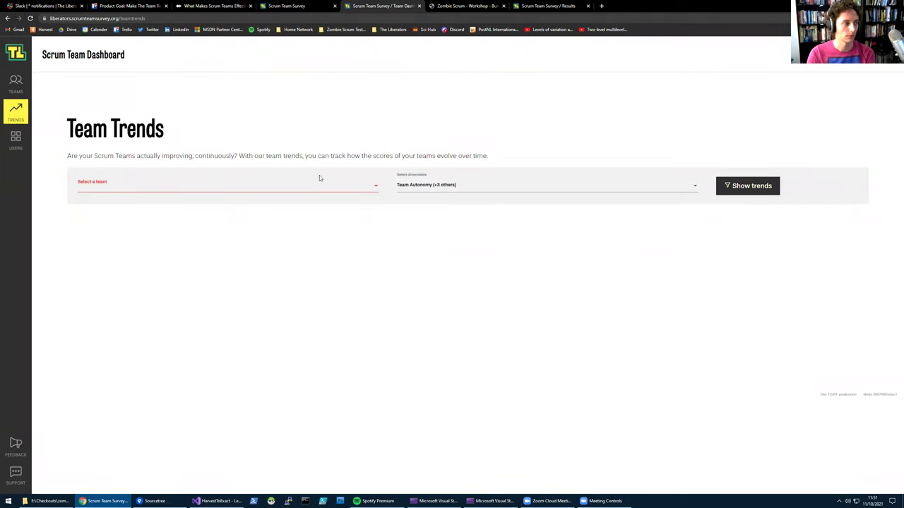
# - Show trends for Another Liberators Team, then switch the chart to Liberators Demo Team
pyautogui.click(99, 191)
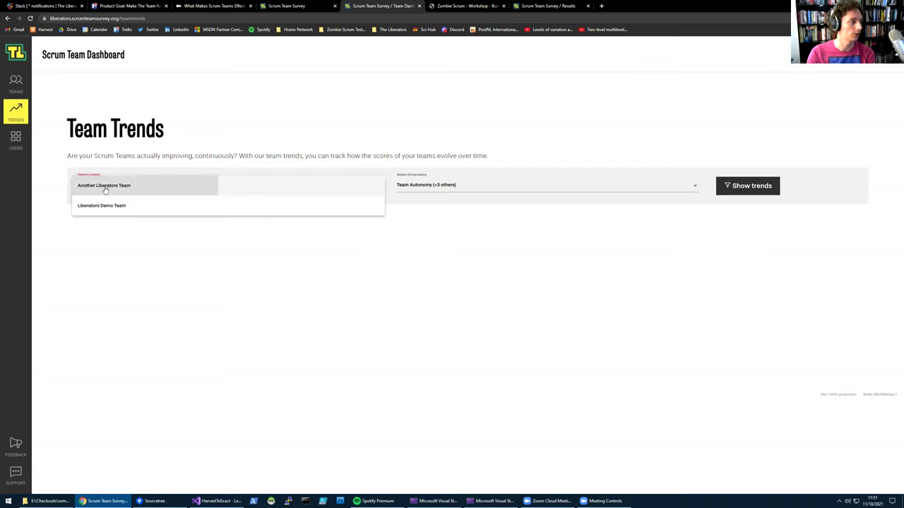
pyautogui.click(98, 186)
pyautogui.click(771, 184)
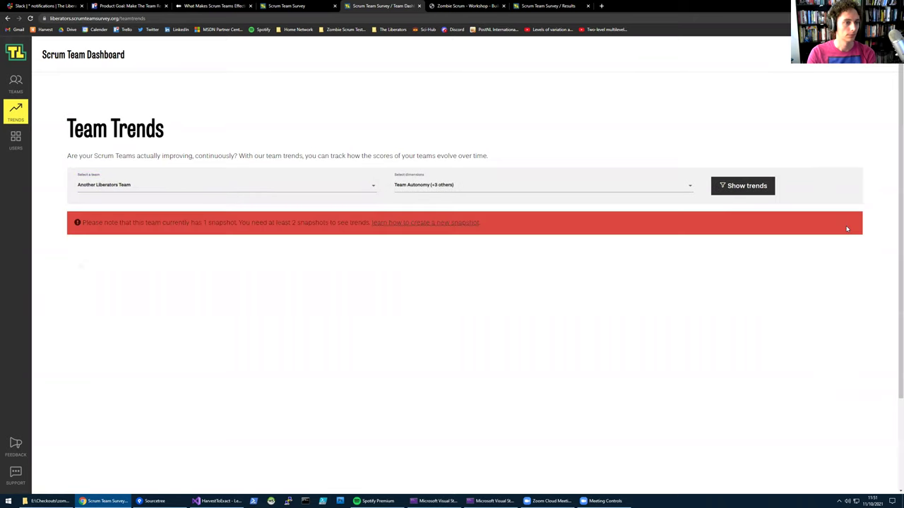
pyautogui.click(130, 182)
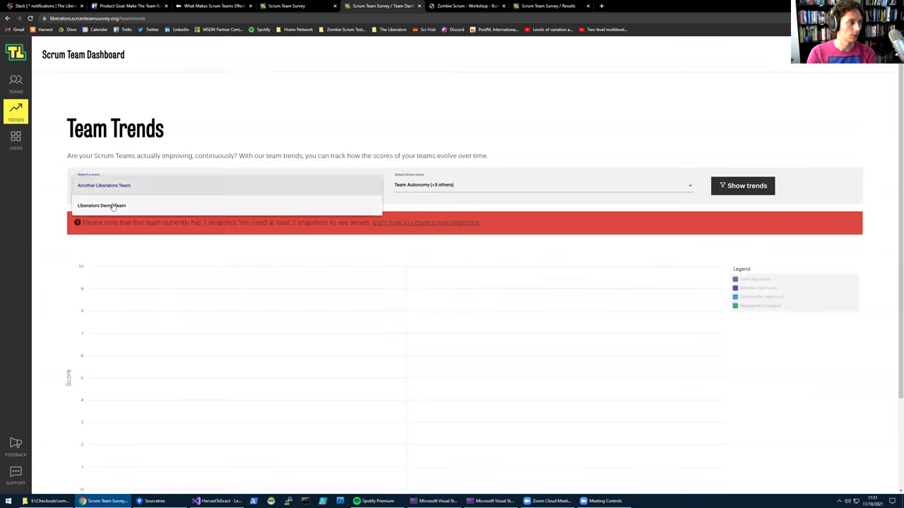
pyautogui.click(113, 204)
pyautogui.click(757, 190)
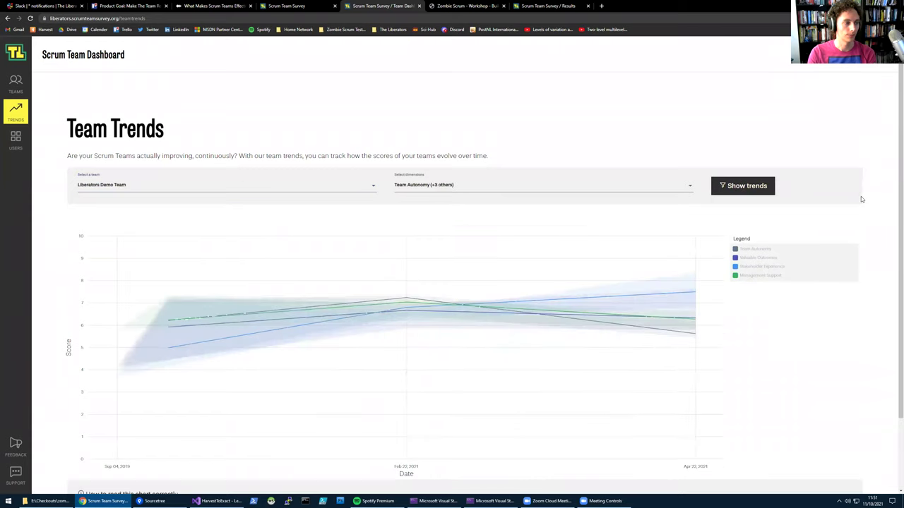
pyautogui.scroll(-2, 861, 196)
pyautogui.scroll(1, 858, 200)
# - Remove Valuable Outcomes and Stakeholder Experience and redraw the trends chart
pyautogui.click(522, 174)
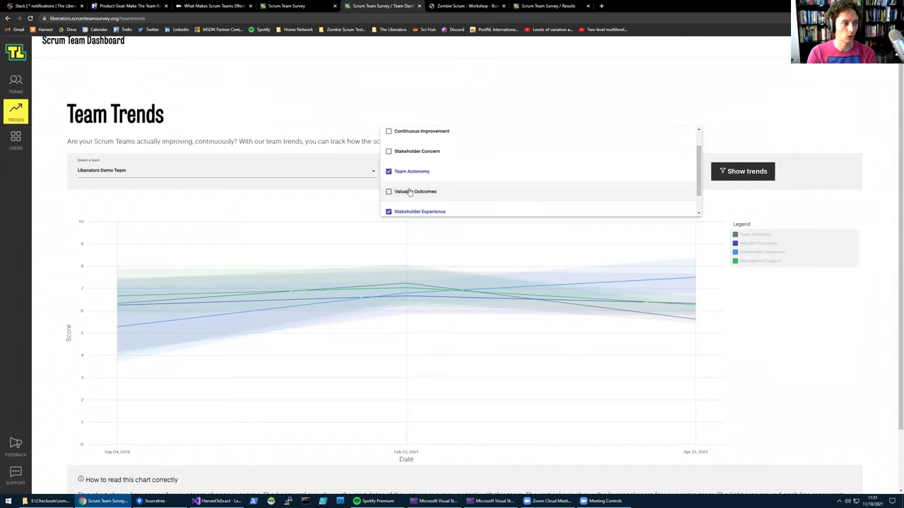
pyautogui.click(413, 192)
pyautogui.click(414, 212)
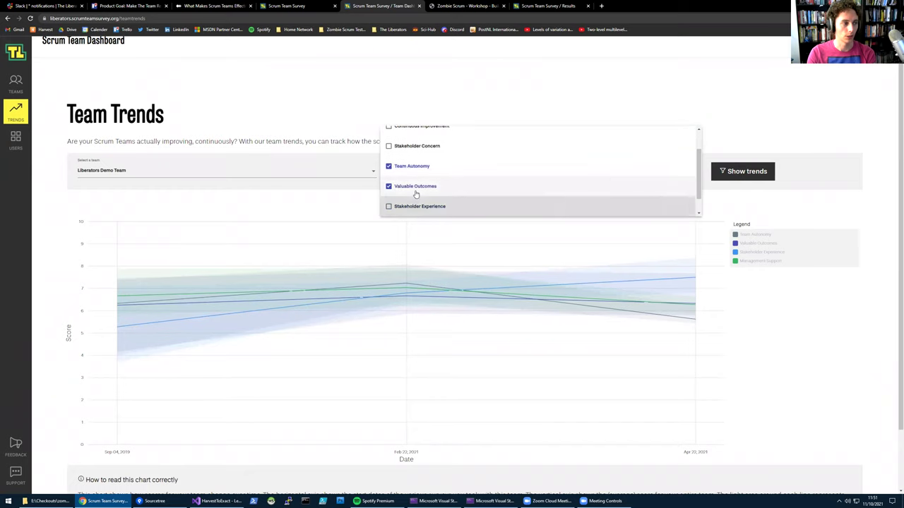
pyautogui.click(745, 173)
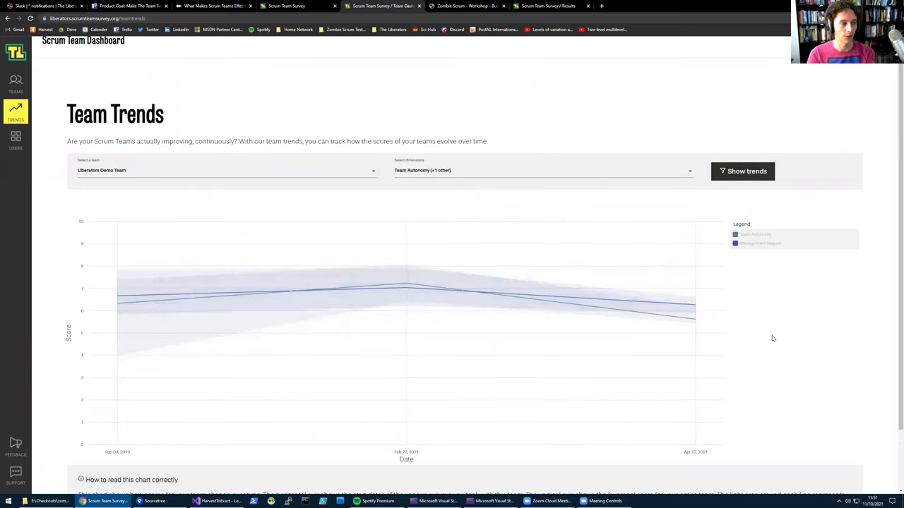
pyautogui.click(539, 172)
pyautogui.click(767, 275)
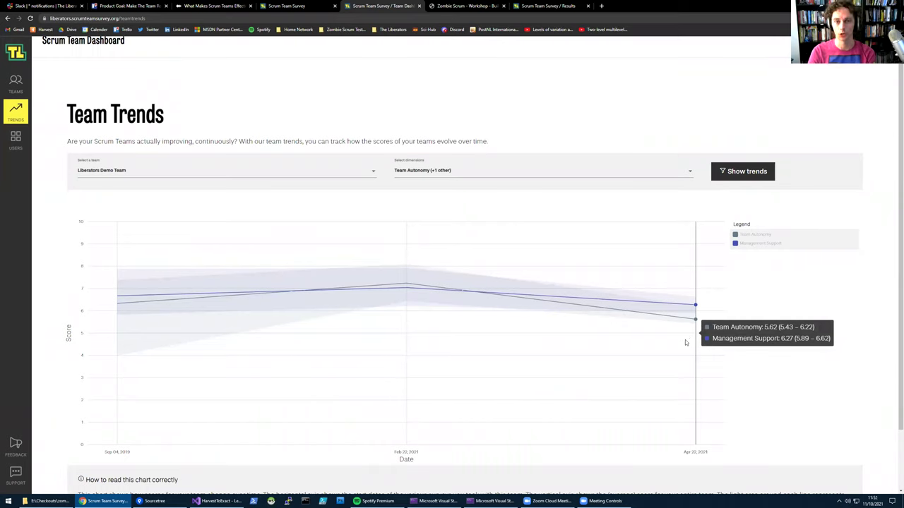
# - Go back to the Teams overview with TEAMS in the sidebar
pyautogui.click(20, 88)
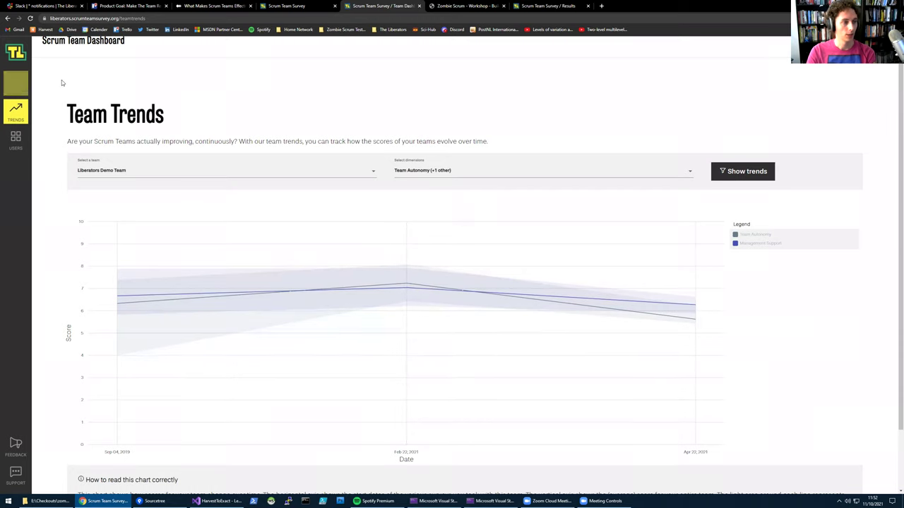